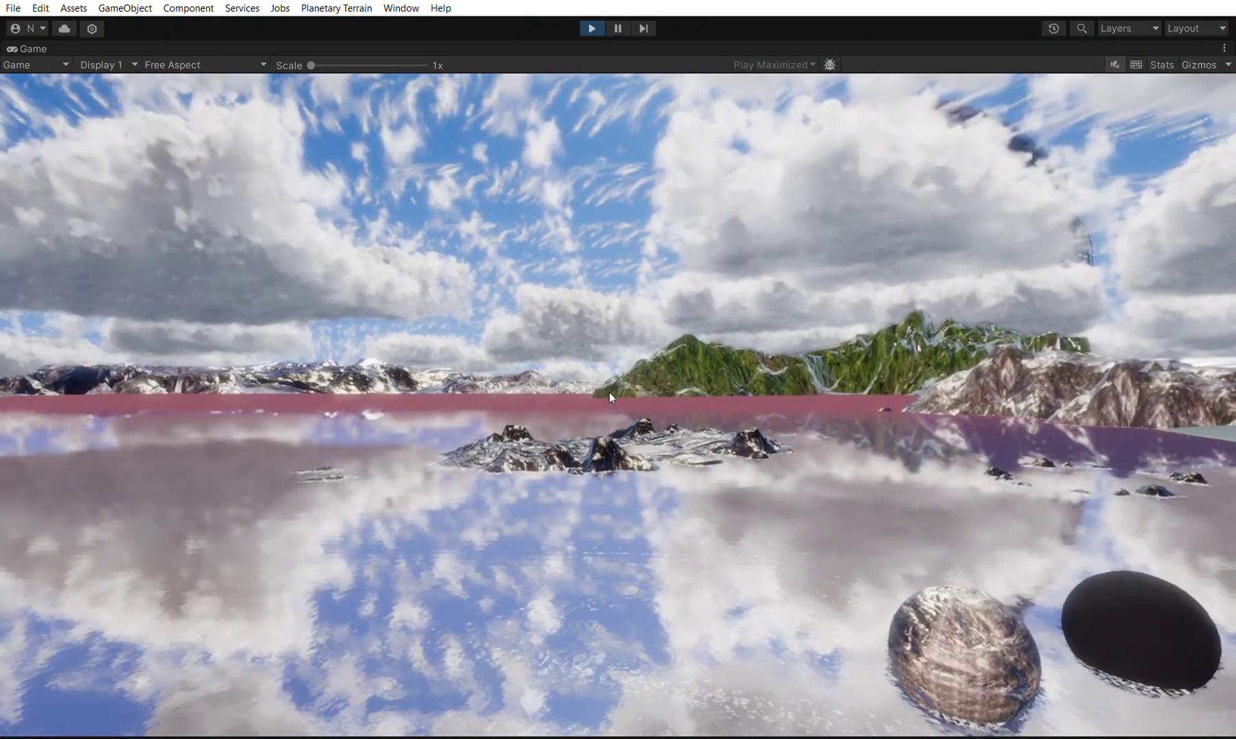
# - Pause play mode and set the Main Camera's cloud Coverage to 1.17
pyautogui.click(618, 28)
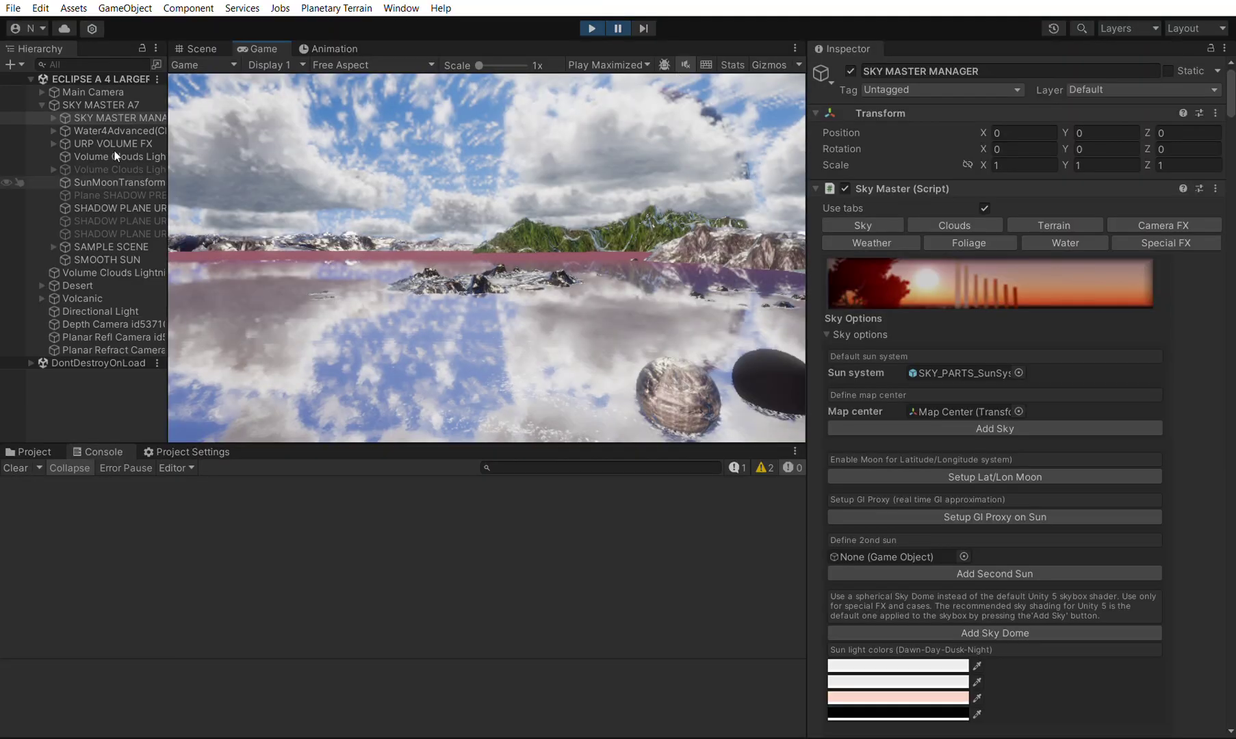
pyautogui.click(78, 105)
pyautogui.click(78, 91)
pyautogui.scroll(-15, 1107, 401)
pyautogui.scroll(-20, 1107, 401)
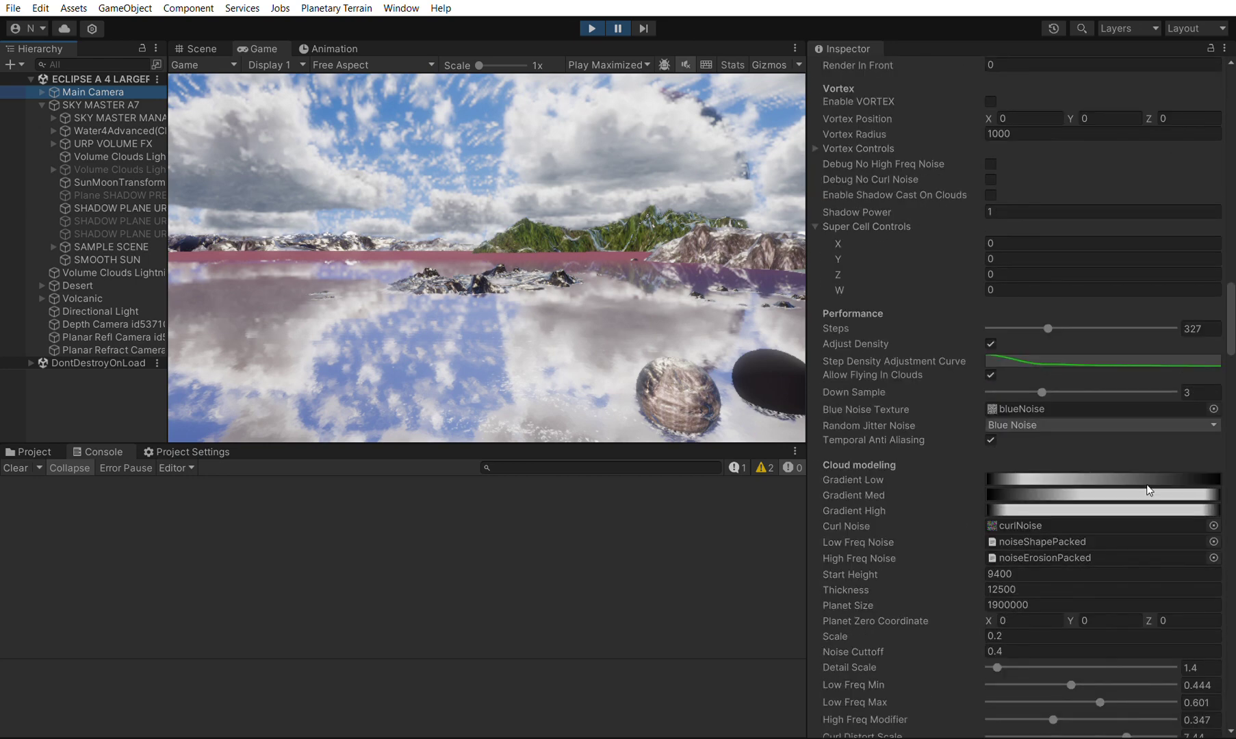
pyautogui.scroll(-8, 1148, 490)
pyautogui.moveTo(981, 557); pyautogui.dragTo(973, 558)
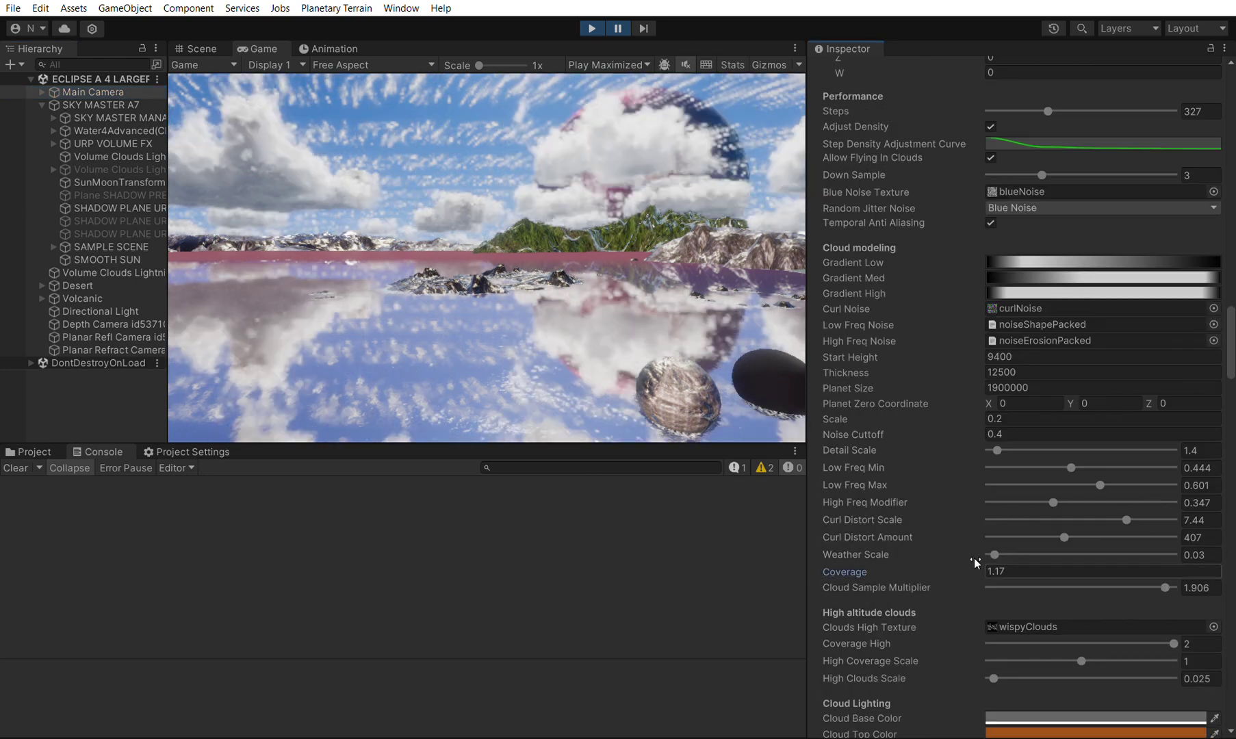
# - Set the cloud animation's Global Multiplier to 151 and Coverage Wind Speed to 125, and resume play mode
pyautogui.scroll(-10, 1006, 570)
pyautogui.click(1011, 568)
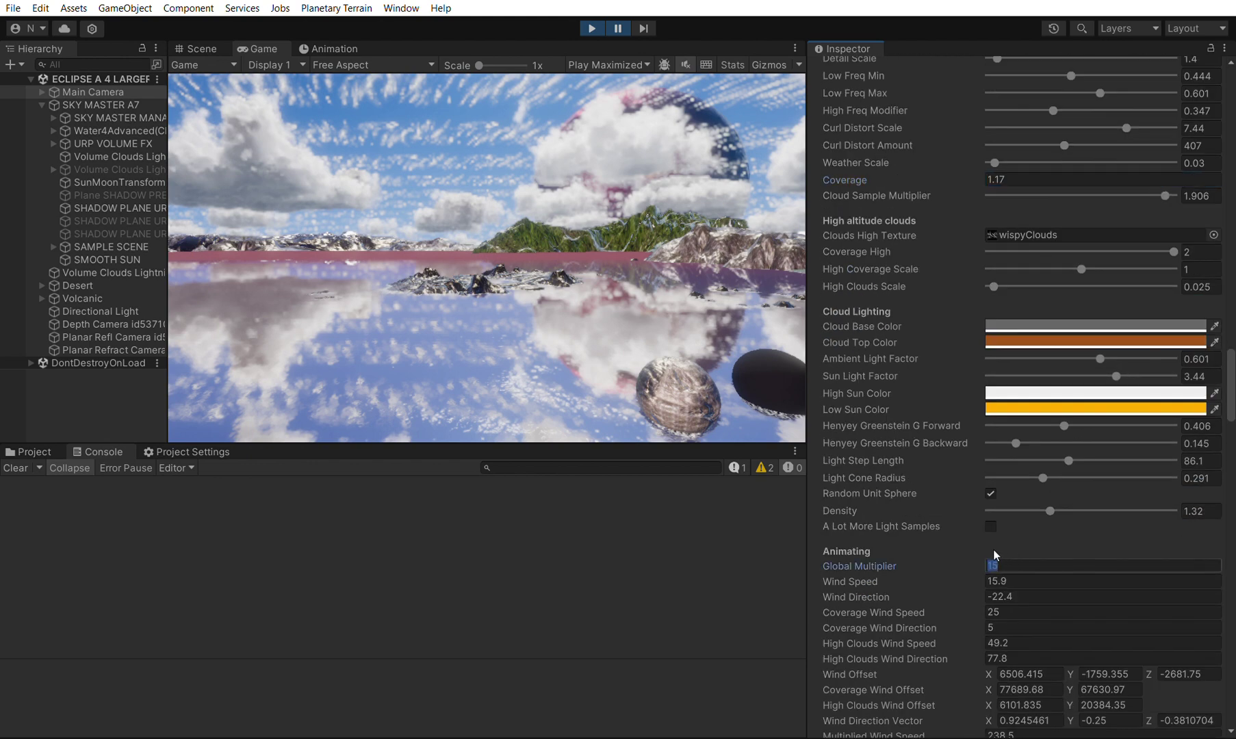
pyautogui.write('1')
pyautogui.press('Tab')
pyautogui.press('Tab')
pyautogui.press('Tab')
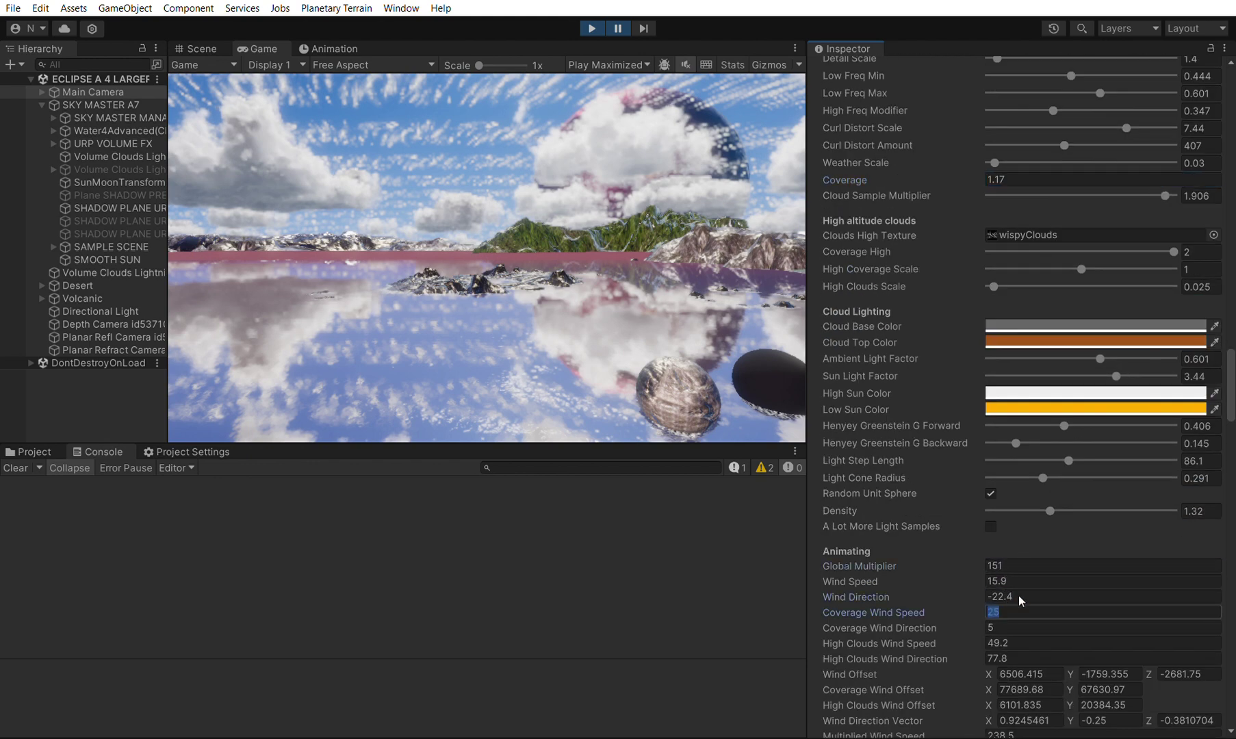
pyautogui.click(617, 25)
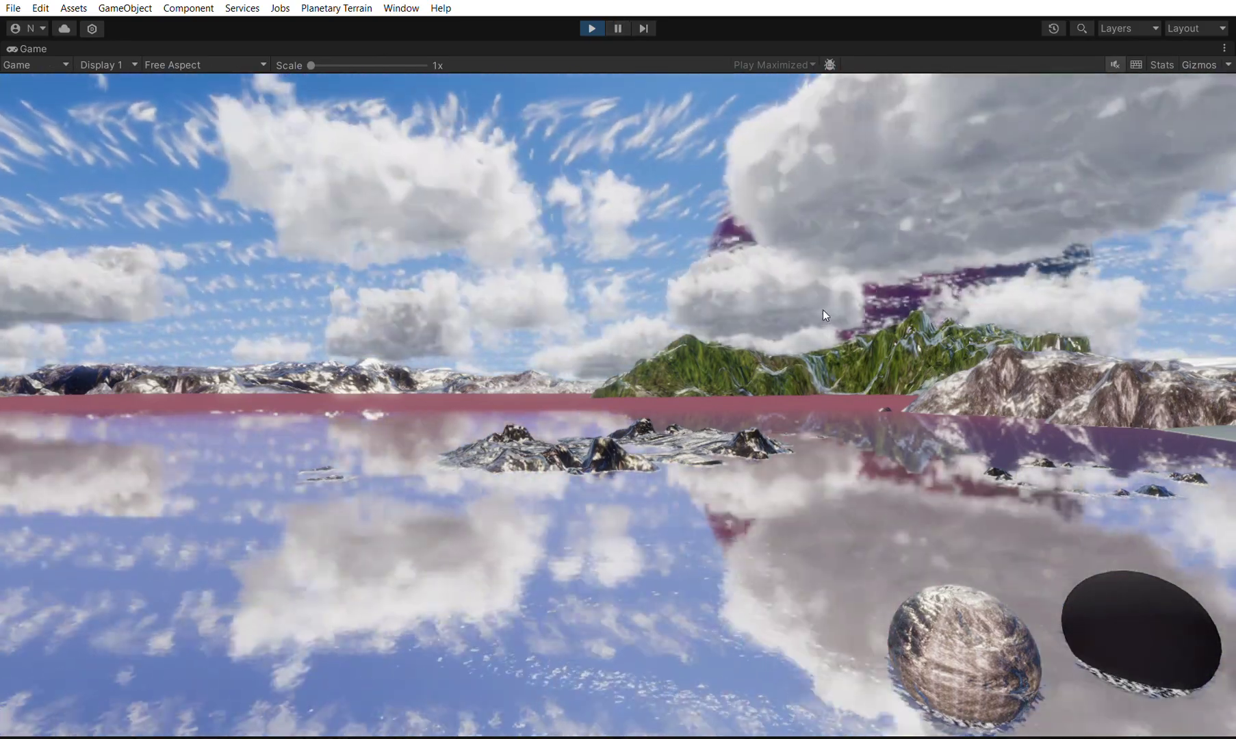
pyautogui.click(823, 310)
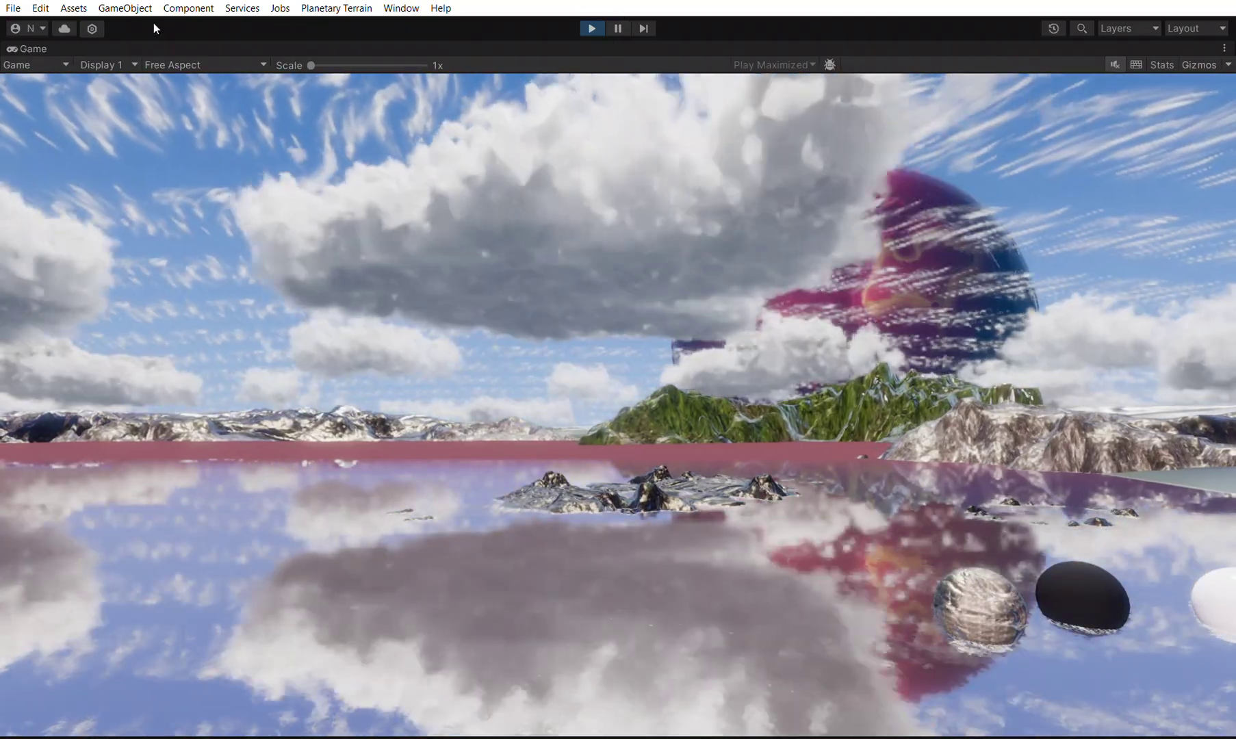
# - Restore the editor layout from the maximized Game view and set the cloud animation's Global Multiplier to 33
pyautogui.doubleClick(33, 48)
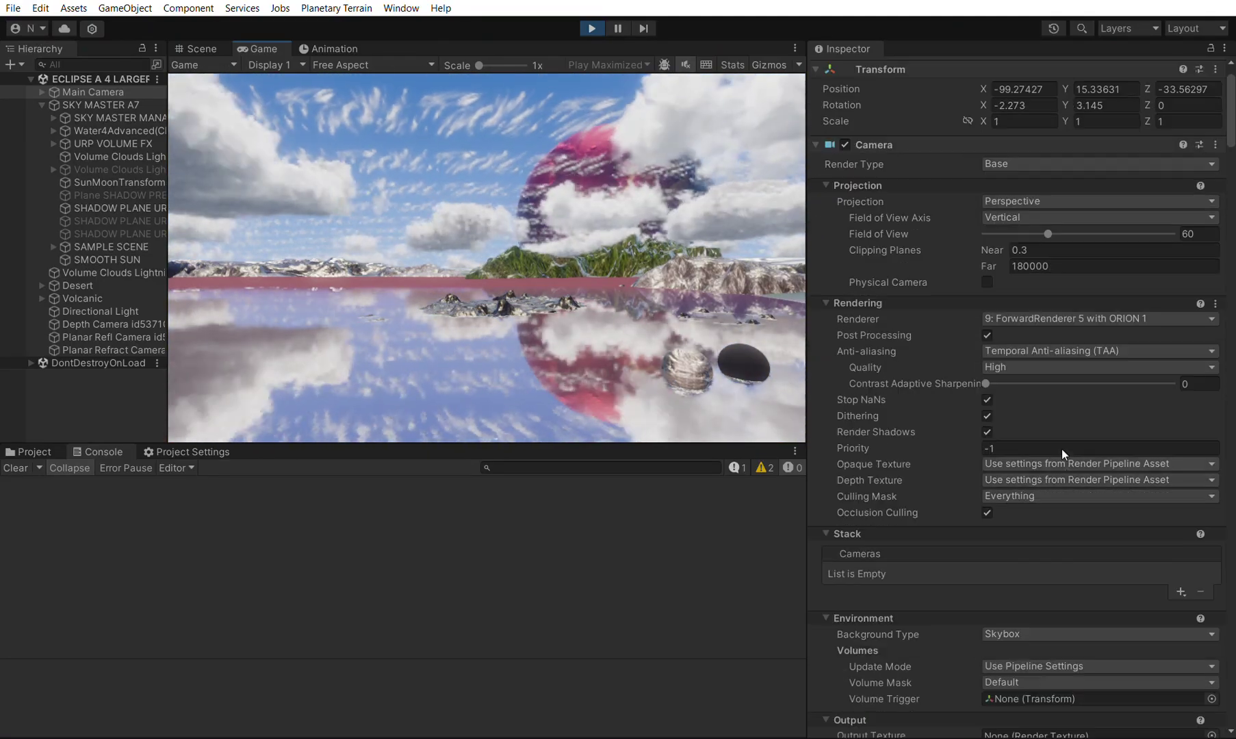
pyautogui.scroll(-6, 1067, 472)
pyautogui.moveTo(1231, 157); pyautogui.dragTo(1230, 415)
pyautogui.click(1013, 316)
pyautogui.write('22')
pyautogui.moveTo(1014, 316); pyautogui.dragTo(992, 303)
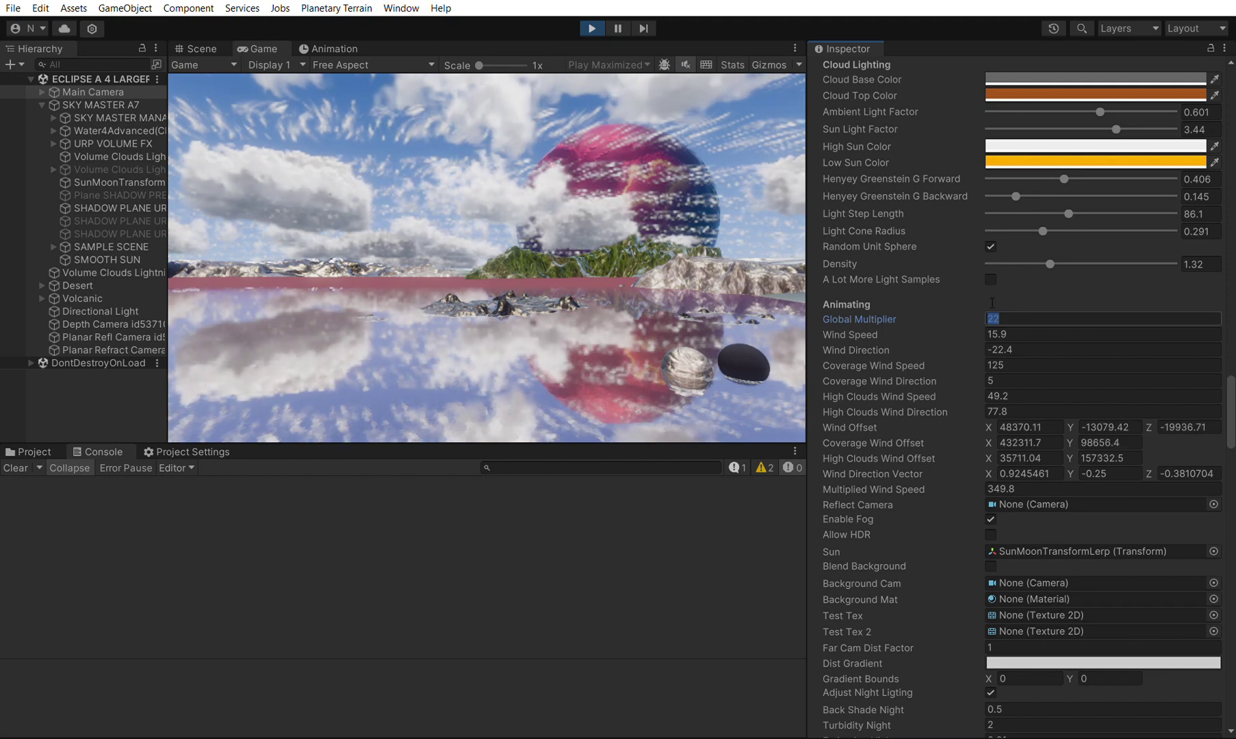
pyautogui.write('33')
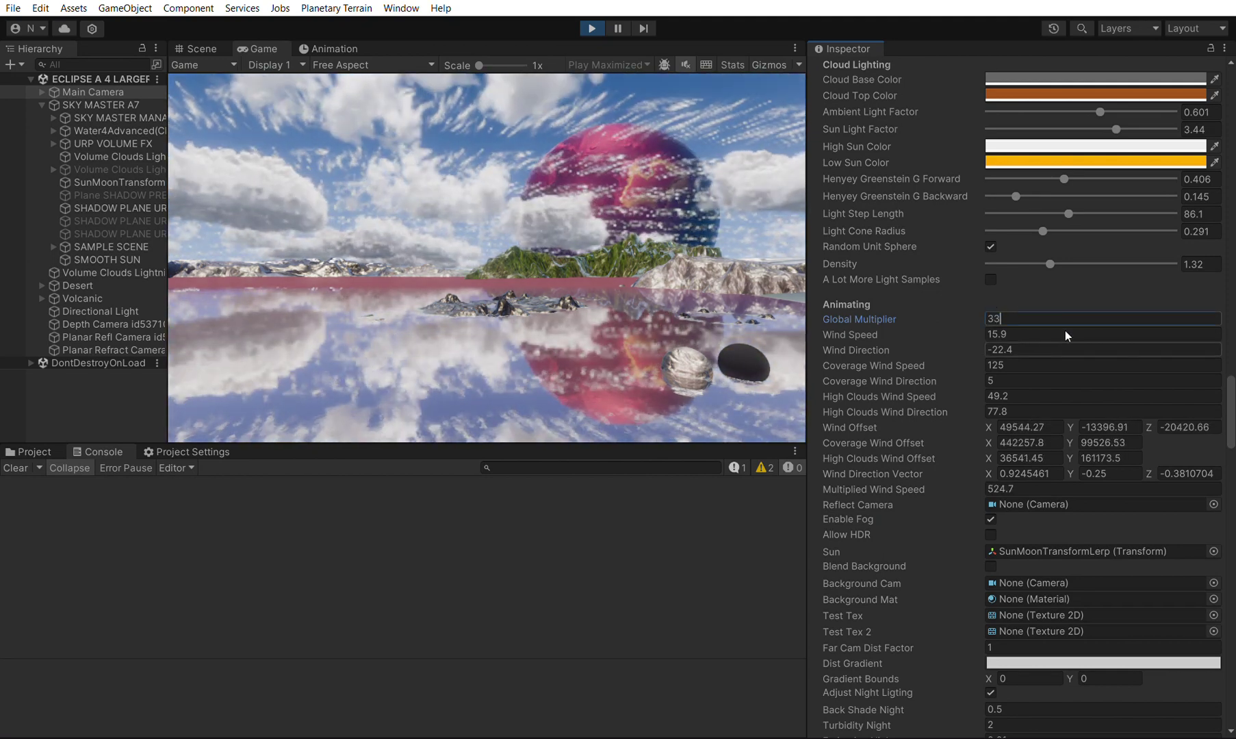
# - Raise the cloud lighting Density to 3.07 and set the clouds' Down Sample to 2
pyautogui.scroll(2, 1065, 331)
pyautogui.moveTo(1049, 307); pyautogui.dragTo(1132, 288)
pyautogui.scroll(6, 1119, 333)
pyautogui.scroll(14, 1114, 284)
pyautogui.click(1198, 319)
pyautogui.write('2')
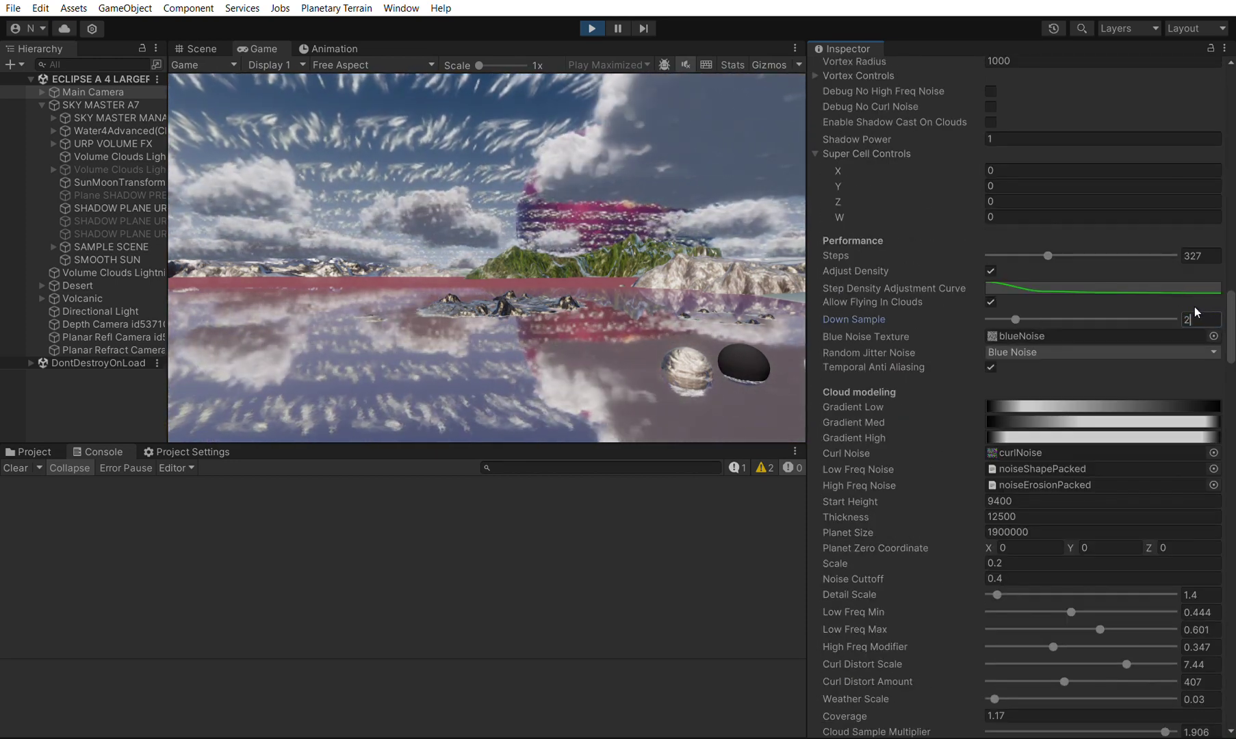
# - Set the clouds' High Freq Modifier to 0.531, Light Step Length to 27.5, Light Cone Radius to 0.503 and Coverage to 1.61
pyautogui.moveTo(1060, 638); pyautogui.dragTo(1083, 651)
pyautogui.scroll(-6, 1101, 585)
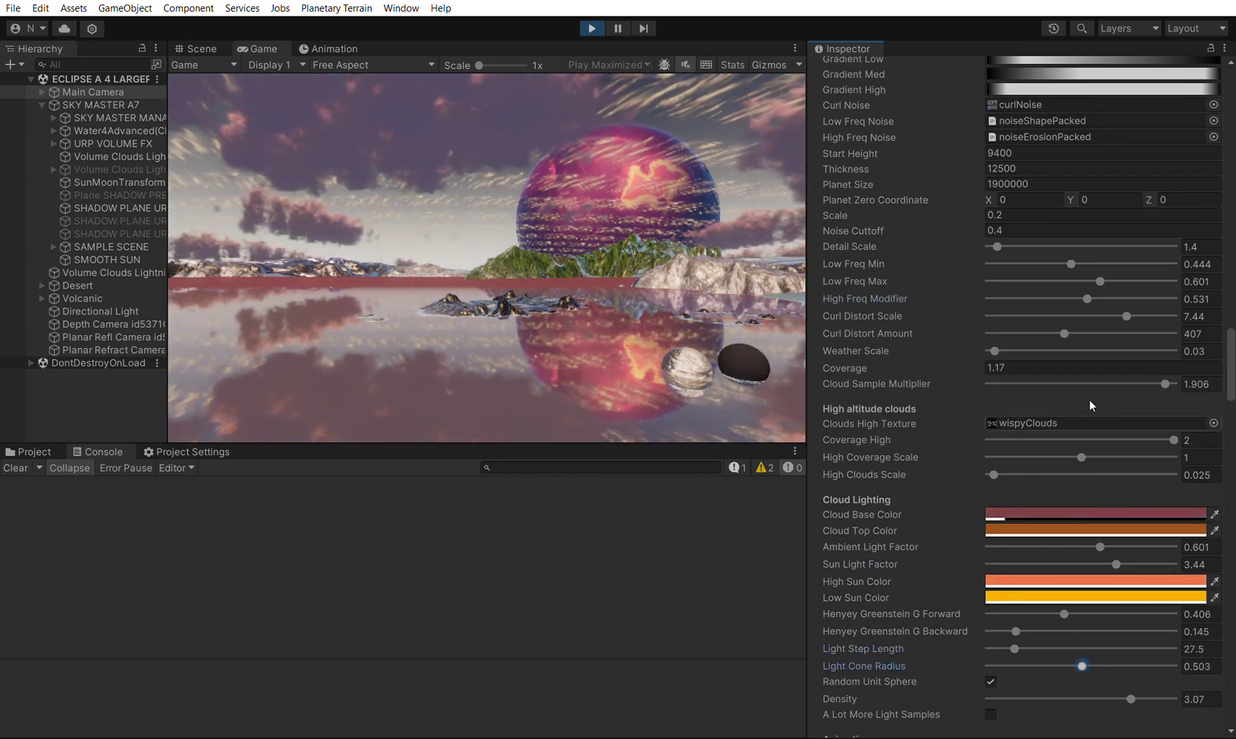
pyautogui.moveTo(981, 358); pyautogui.dragTo(993, 355)
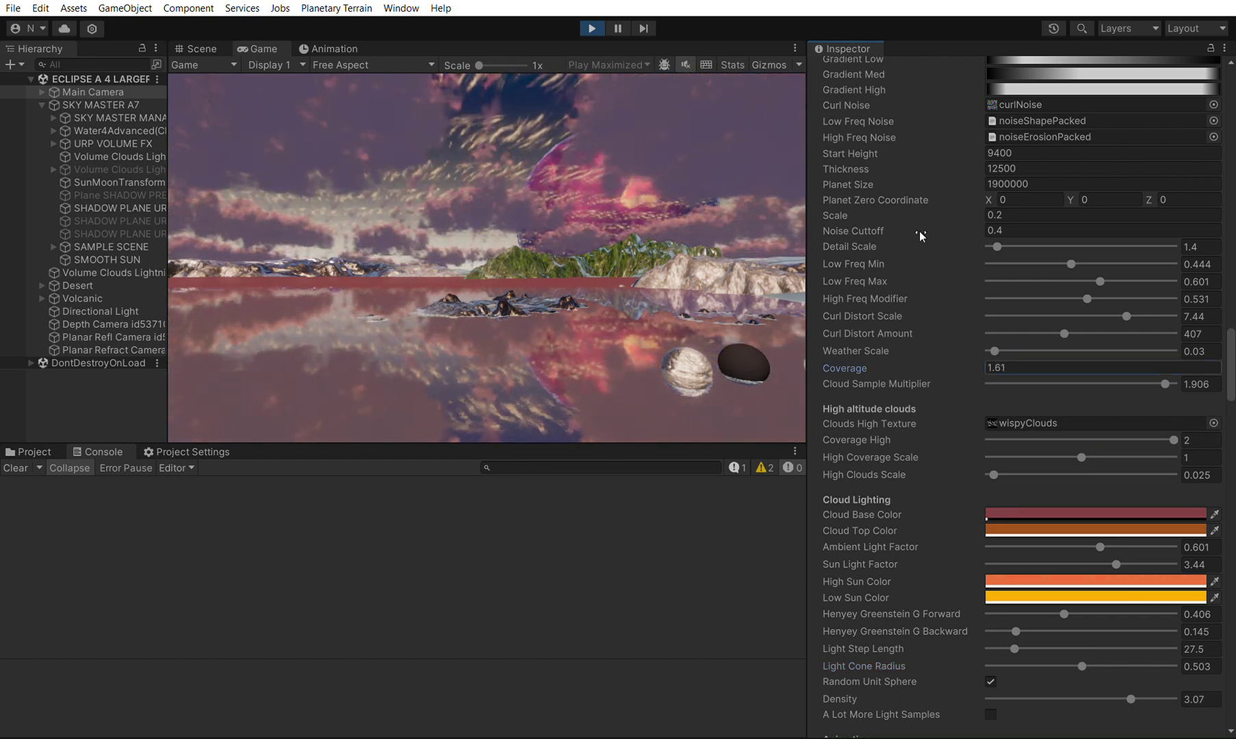
# - In the Sky Master Manager, set Time of Day to about 9.12 and Sun speed to 0.76
pyautogui.click(115, 118)
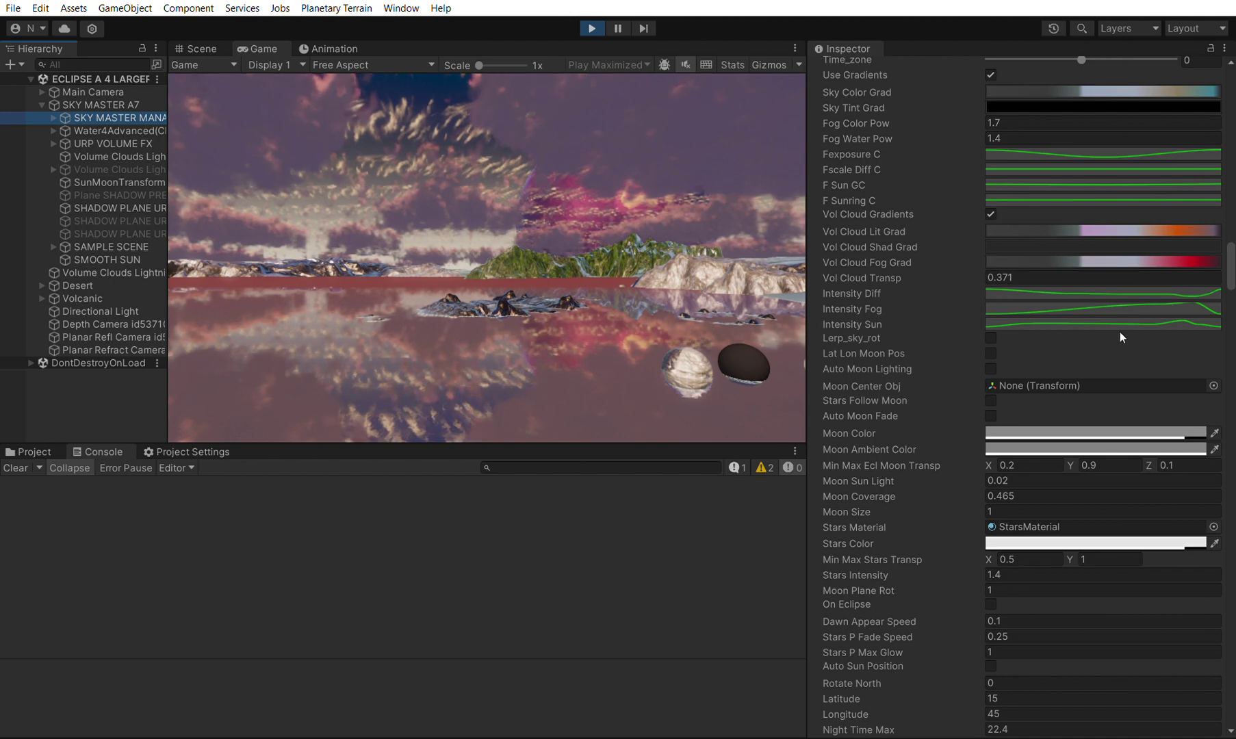
pyautogui.scroll(-15, 1115, 349)
pyautogui.scroll(4, 1053, 346)
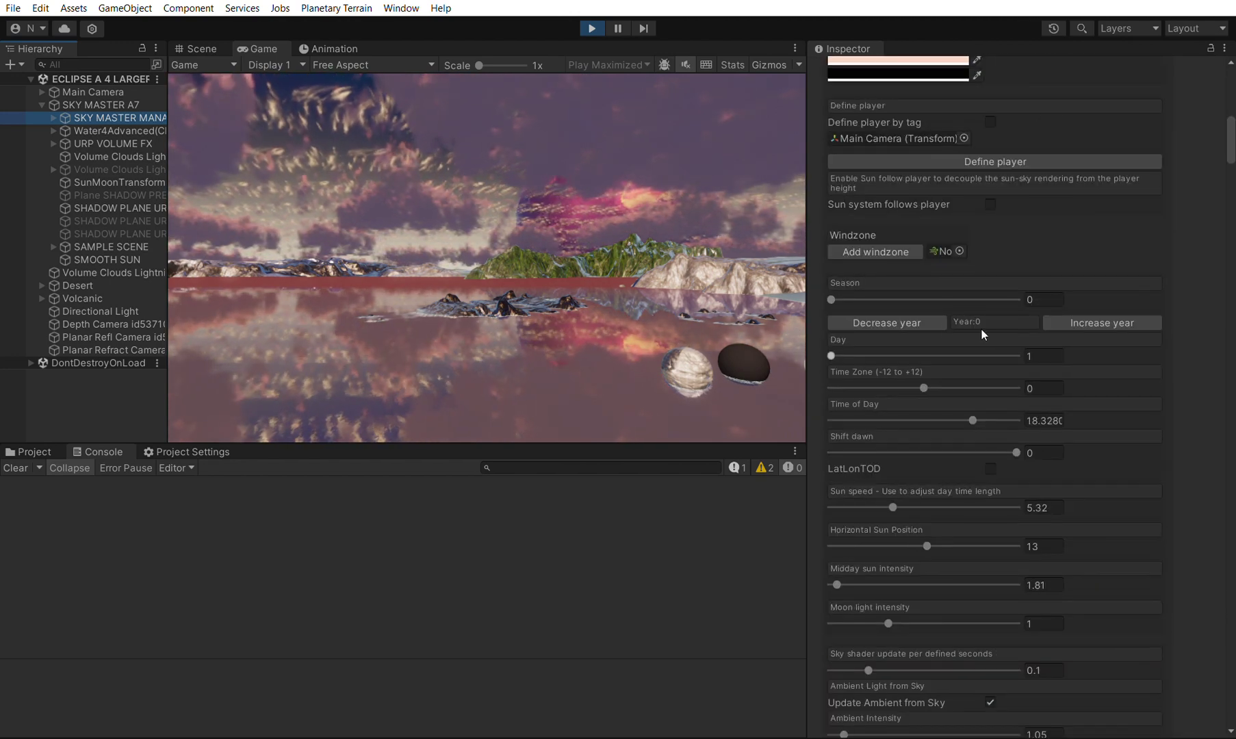
pyautogui.click(907, 415)
pyautogui.moveTo(908, 409); pyautogui.dragTo(900, 403)
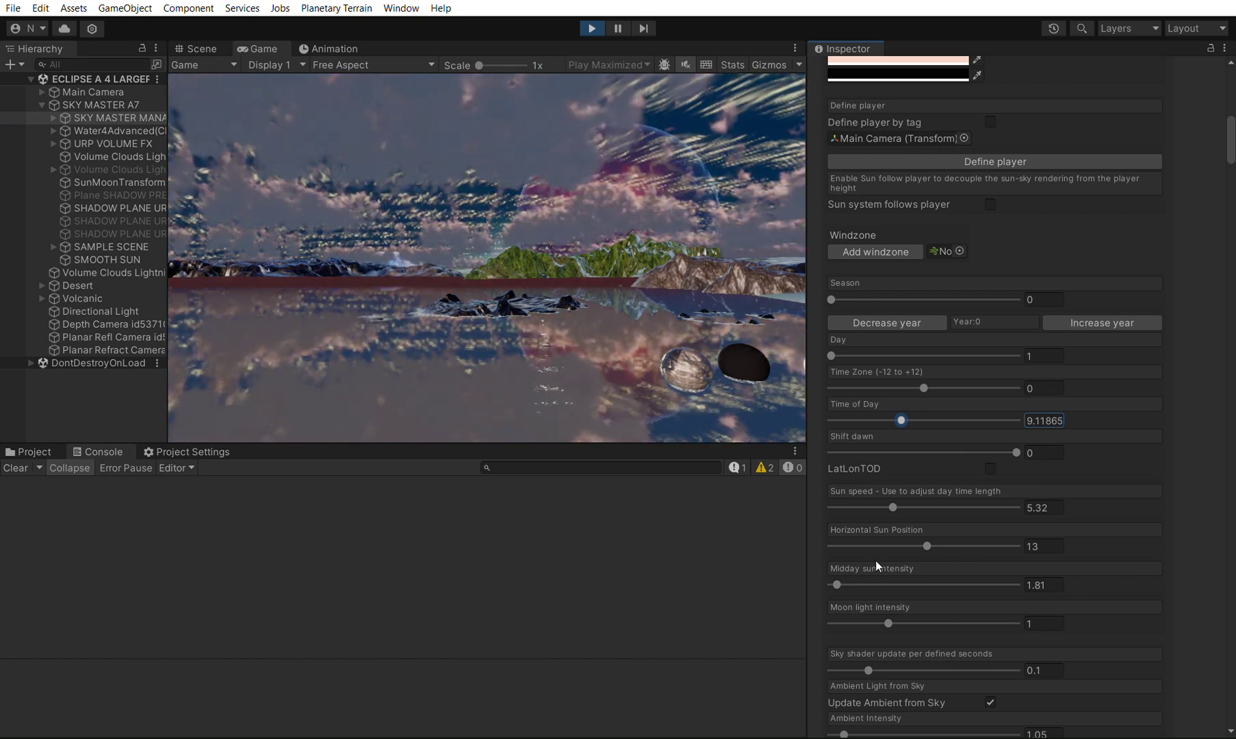
pyautogui.moveTo(894, 507); pyautogui.dragTo(840, 491)
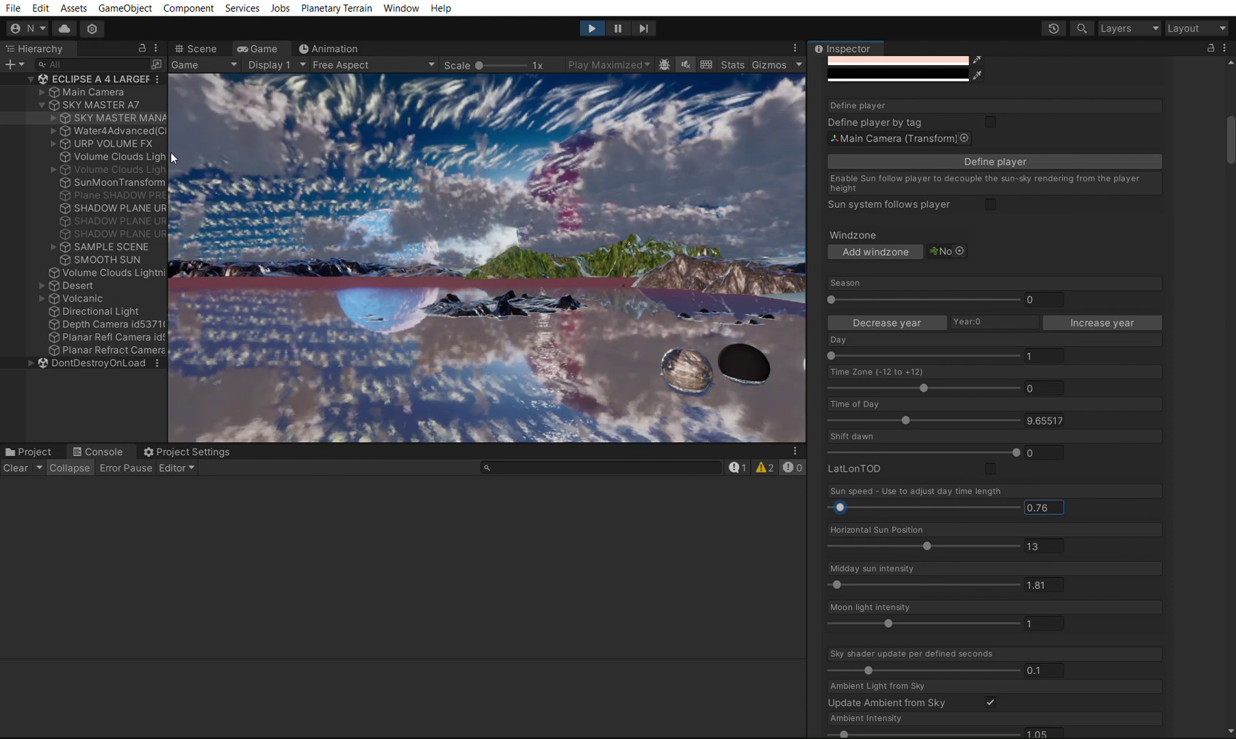
# - Set the Main Camera's cloud Weather Scale to 0.02 and cloud modeling Scale to 0.17
pyautogui.click(108, 90)
pyautogui.scroll(-20, 1134, 432)
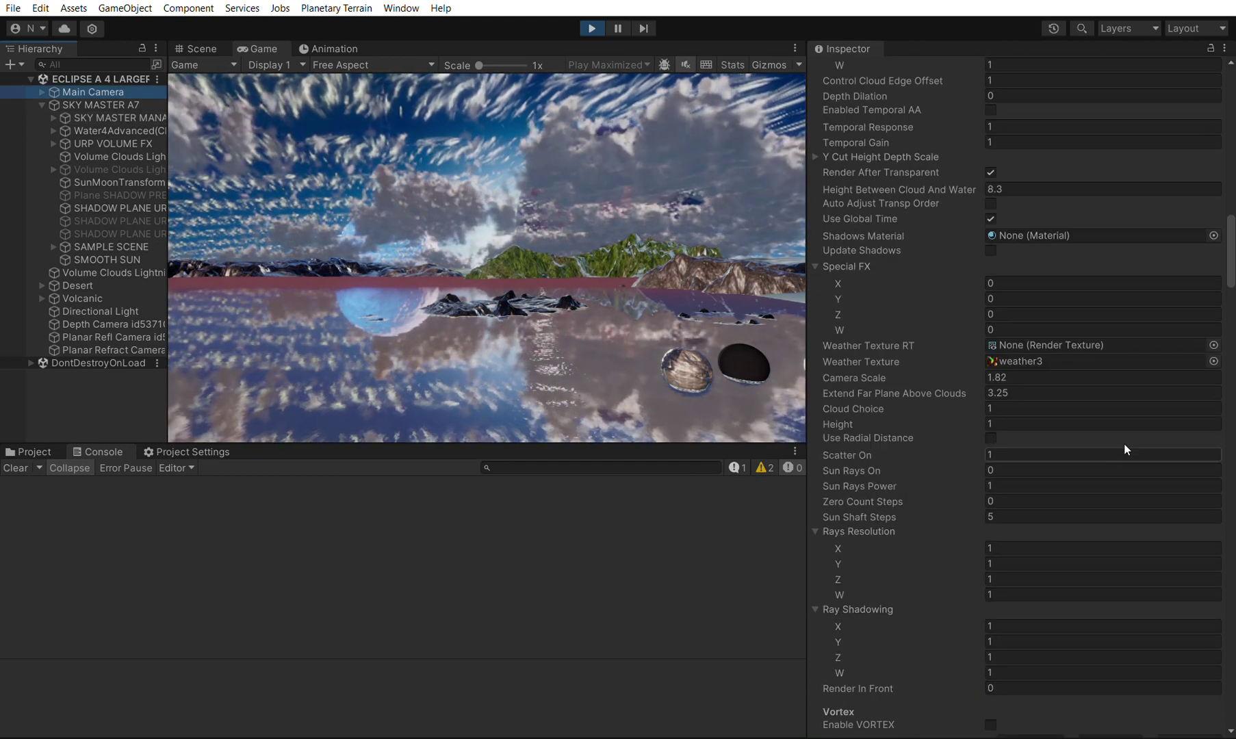
pyautogui.click(1197, 436)
pyautogui.write('0.02')
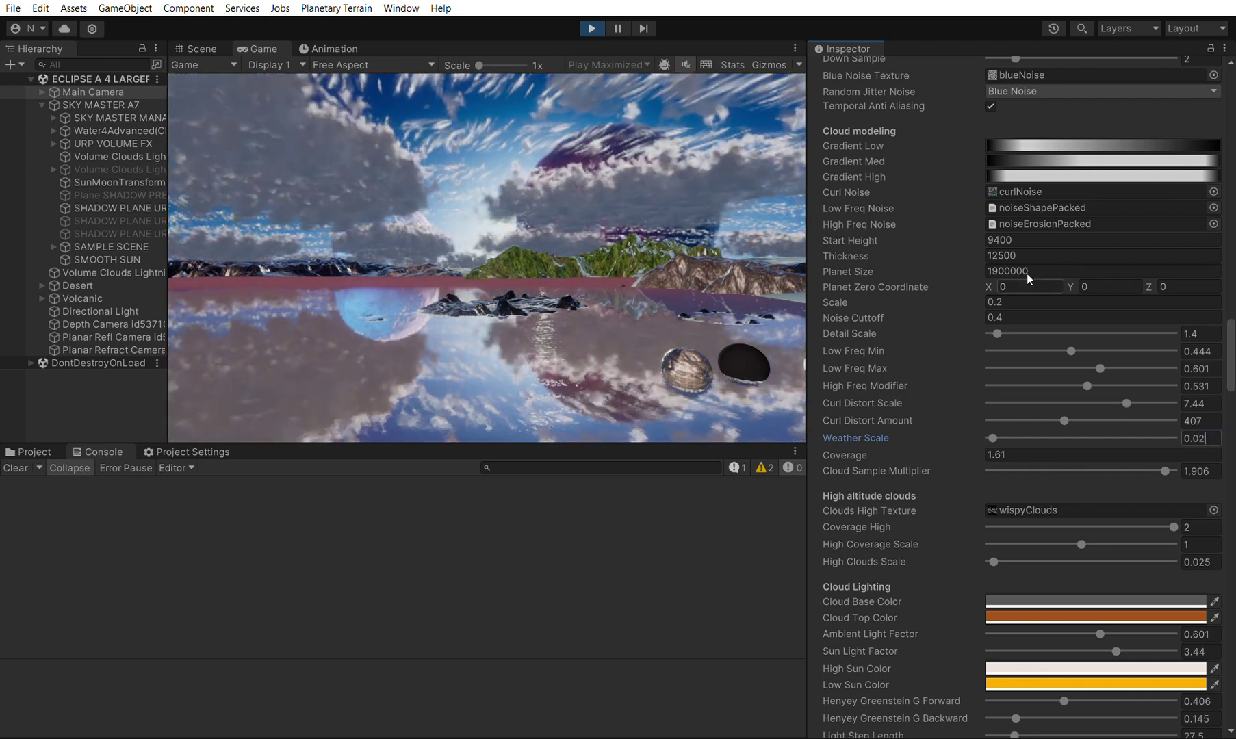
pyautogui.click(1001, 302)
pyautogui.press('BackSpace')
pyautogui.write('17')
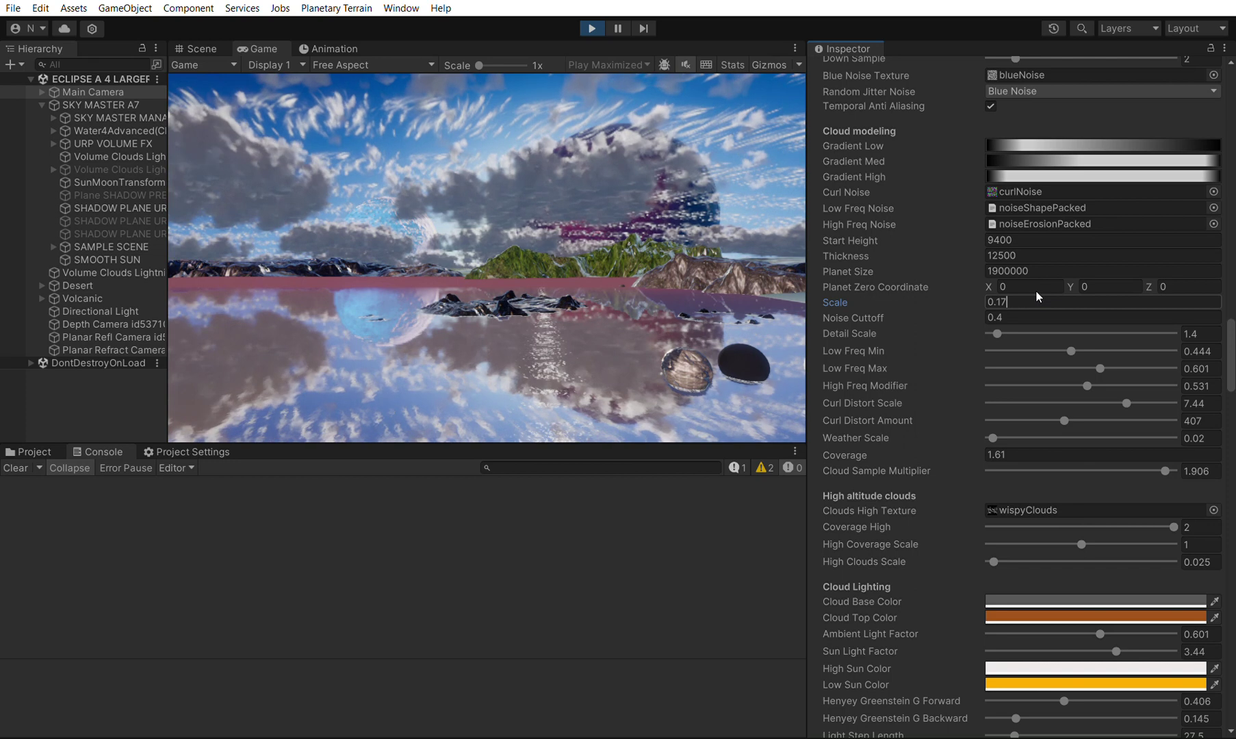
# - Set the clouds' Ambient Light Factor to 0.399 and Sun Light Factor to 5, and adjust the Cloud Base Color
pyautogui.moveTo(1095, 615); pyautogui.dragTo(1147, 638)
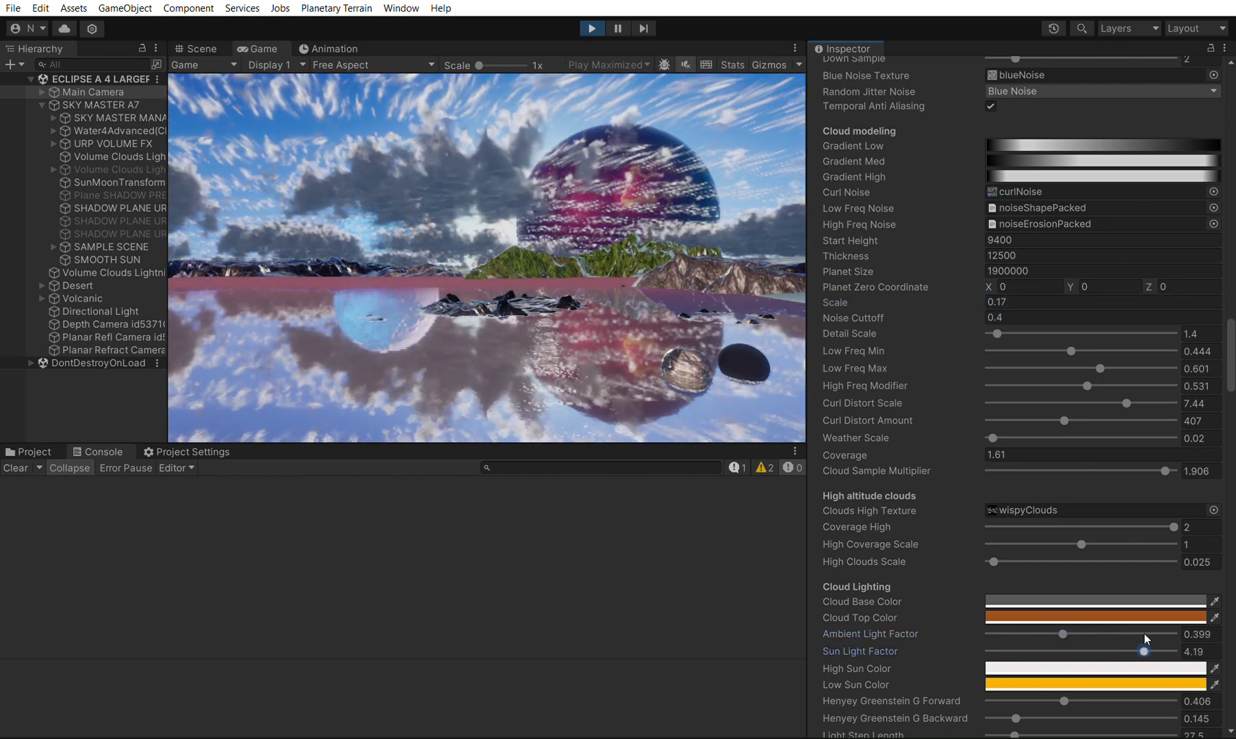
pyautogui.click(1083, 598)
pyautogui.click(1088, 440)
pyautogui.moveTo(1088, 440); pyautogui.dragTo(1084, 479)
pyautogui.click(1215, 353)
# - Change the Low Sun Color to pale yellow, adjust the High Sun Color to off-white, and set Ambient Light Factor to 0.747
pyautogui.click(1056, 683)
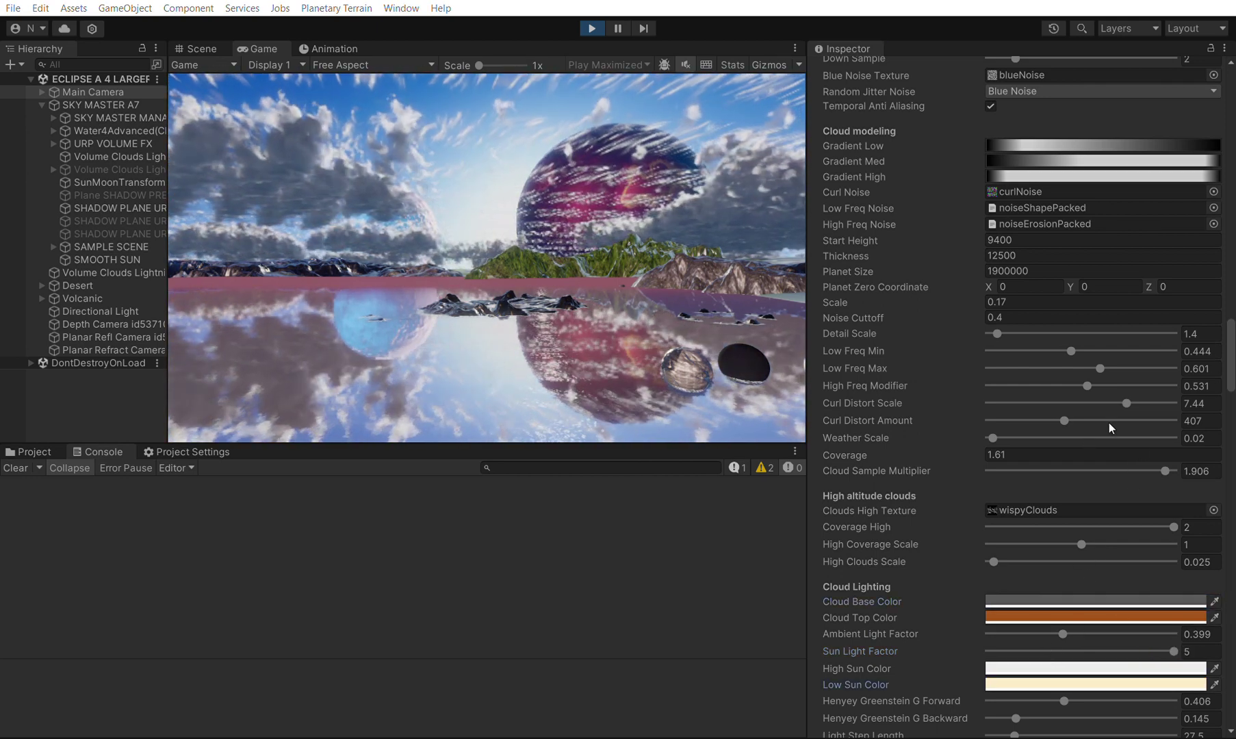
pyautogui.click(1217, 346)
pyautogui.click(1019, 665)
pyautogui.moveTo(1091, 447); pyautogui.dragTo(1086, 416)
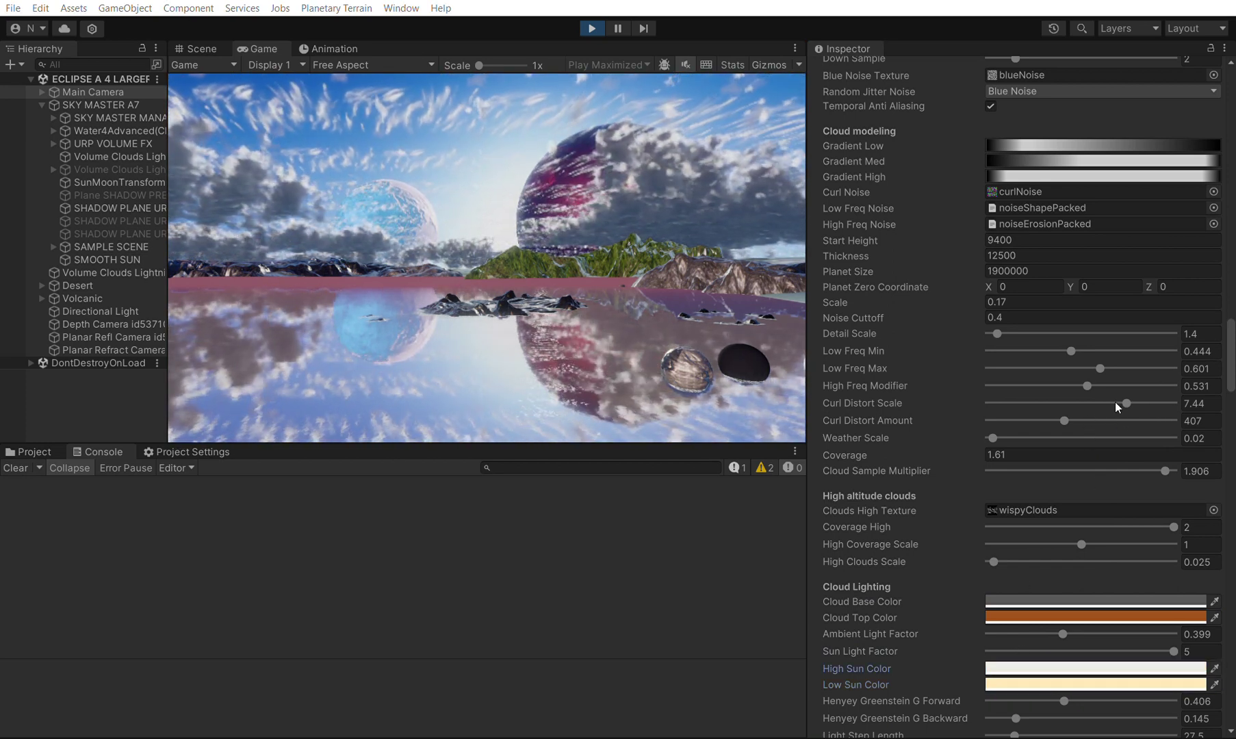
pyautogui.moveTo(1062, 634); pyautogui.dragTo(1127, 618)
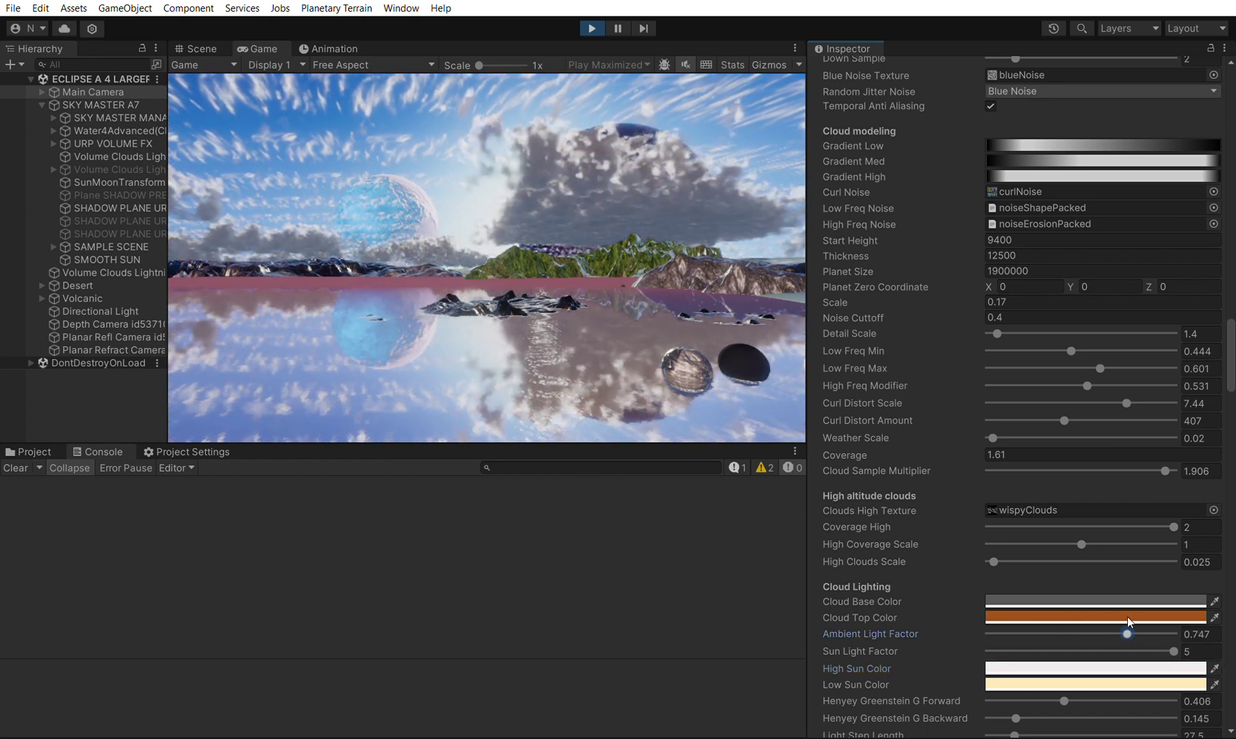
# - Set cloud Thickness to 22500, Low Freq Min to 0.28, Low Freq Max to 0.535, High Freq Modifier to 0.364 and Coverage to 1.84
pyautogui.click(1001, 254)
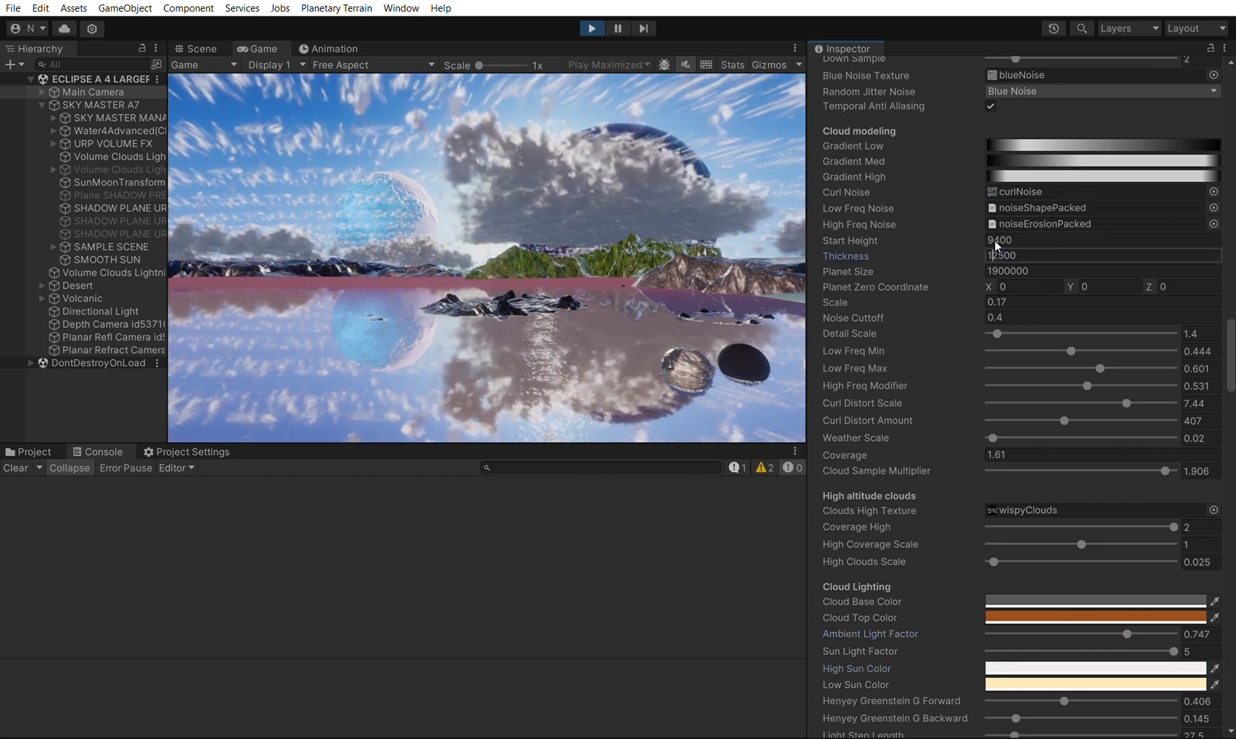
pyautogui.write('2')
pyautogui.moveTo(1098, 365); pyautogui.dragTo(1054, 366)
pyautogui.moveTo(984, 446); pyautogui.dragTo(990, 444)
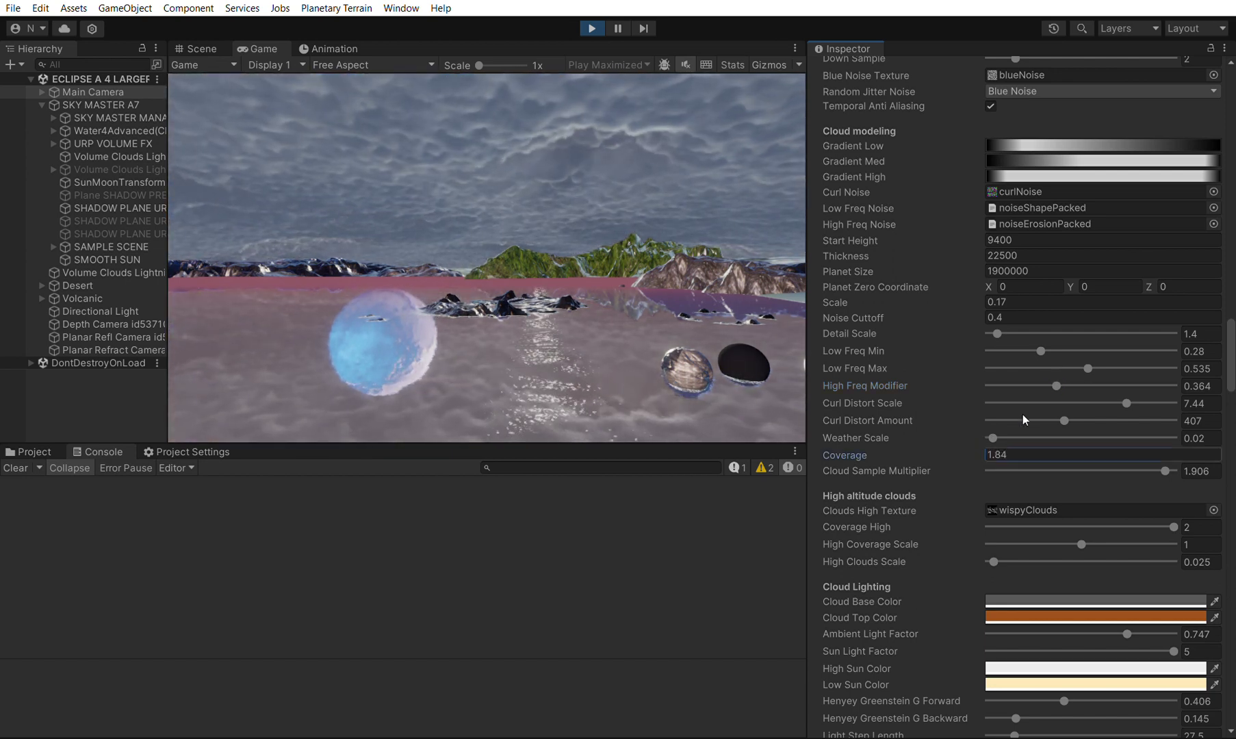
# - Adjust the cloud noise to High Freq Modifier 0.253, Low Freq Max 0.754 and Low Freq Min 0.249
pyautogui.moveTo(1057, 385); pyautogui.dragTo(1036, 373)
pyautogui.moveTo(1112, 353); pyautogui.dragTo(1128, 354)
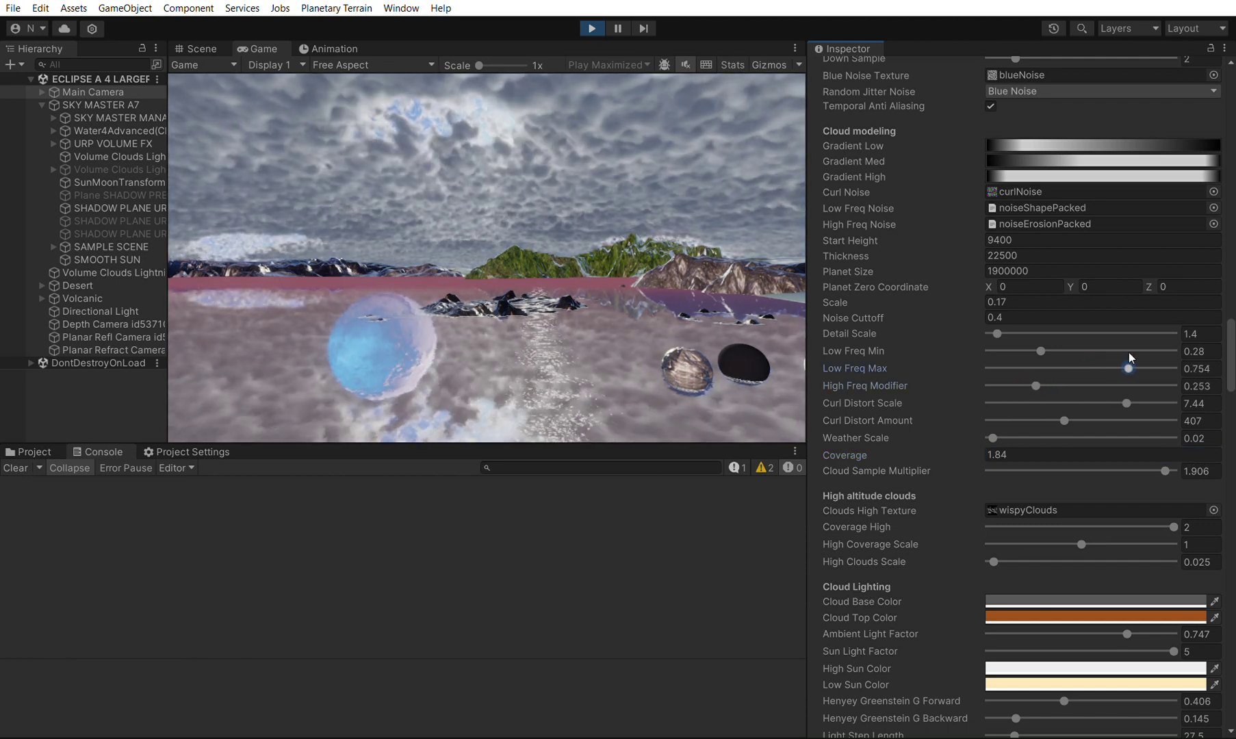
pyautogui.moveTo(1057, 332)
pyautogui.mouseDown()
pyautogui.moveTo(1089, 336)
pyautogui.moveTo(1036, 337)
pyautogui.mouseUp()
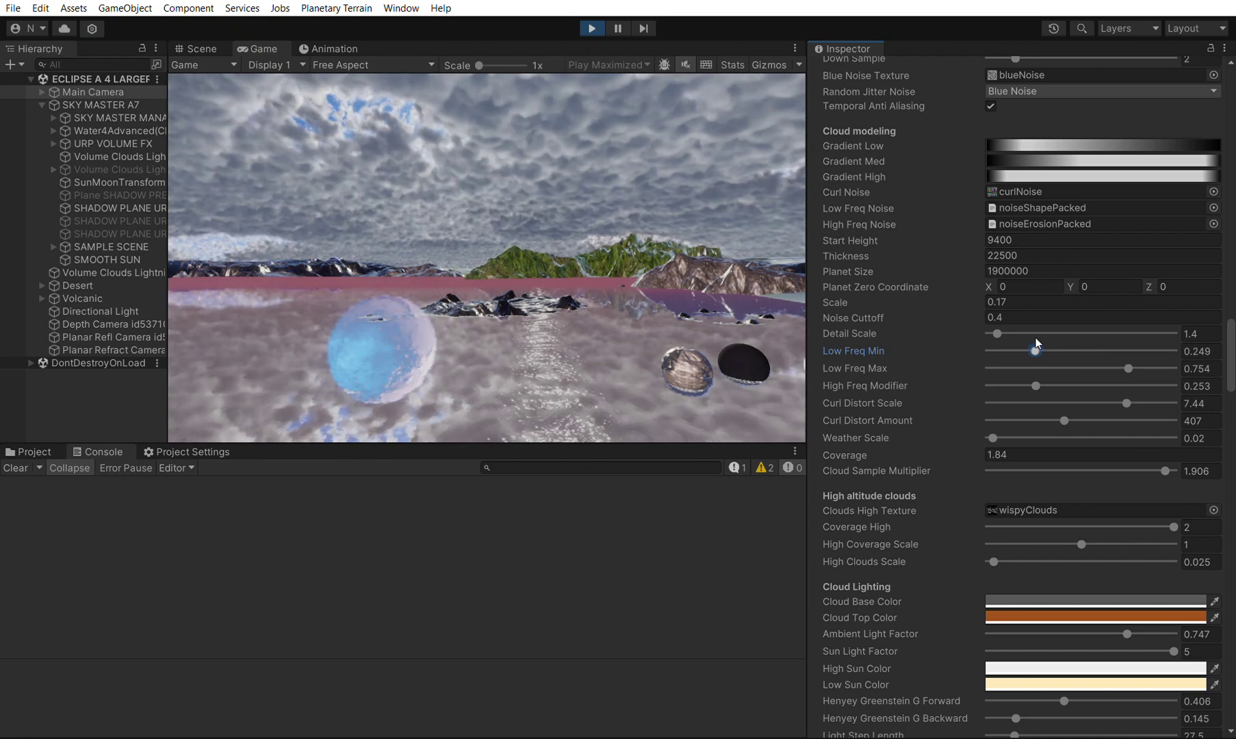
# - Set the clouds' Curl Distort Scale to 0.68, Coverage to 2.08 and Cloud Sample Multiplier to 1.732
pyautogui.moveTo(1124, 401); pyautogui.dragTo(1001, 402)
pyautogui.moveTo(981, 448); pyautogui.dragTo(986, 445)
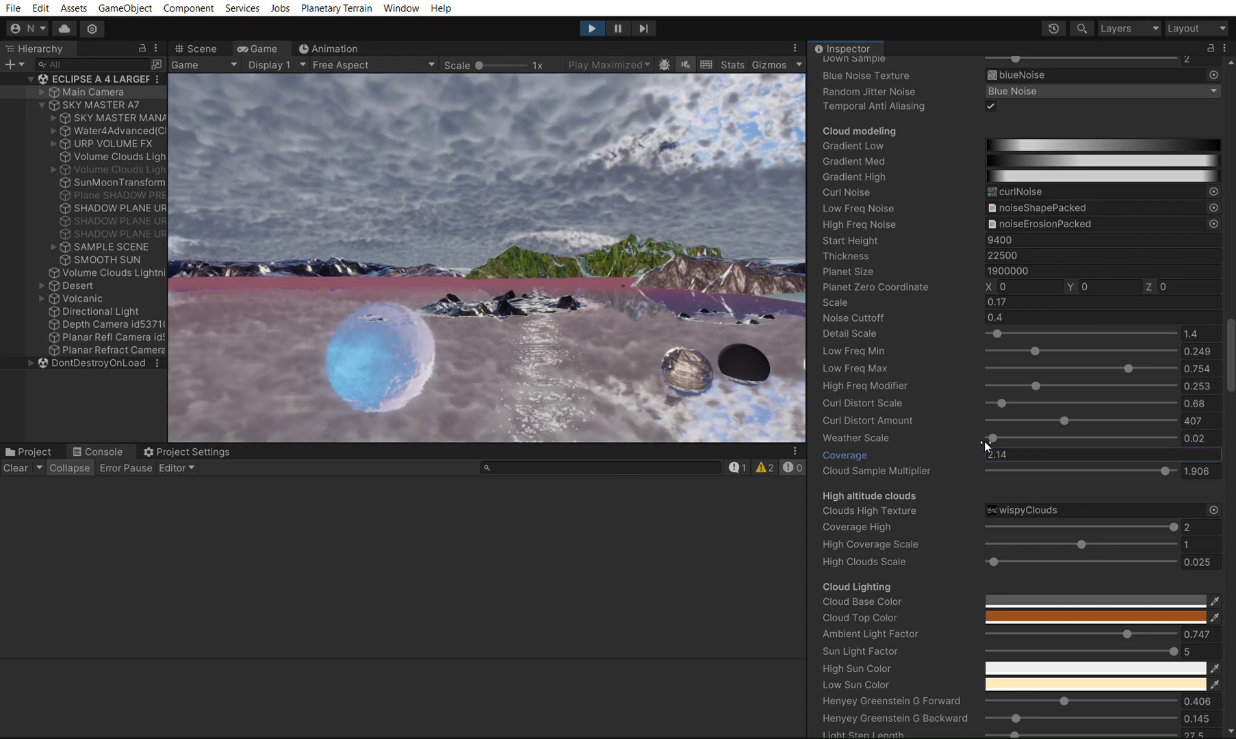
pyautogui.moveTo(1151, 451)
pyautogui.mouseDown()
pyautogui.moveTo(1125, 452)
pyautogui.moveTo(1149, 451)
pyautogui.mouseUp()
# - Set the cloud modeling Scale to 0.12, Detail Scale to 3.8 and Weather Scale to 0.05
pyautogui.click(685, 329)
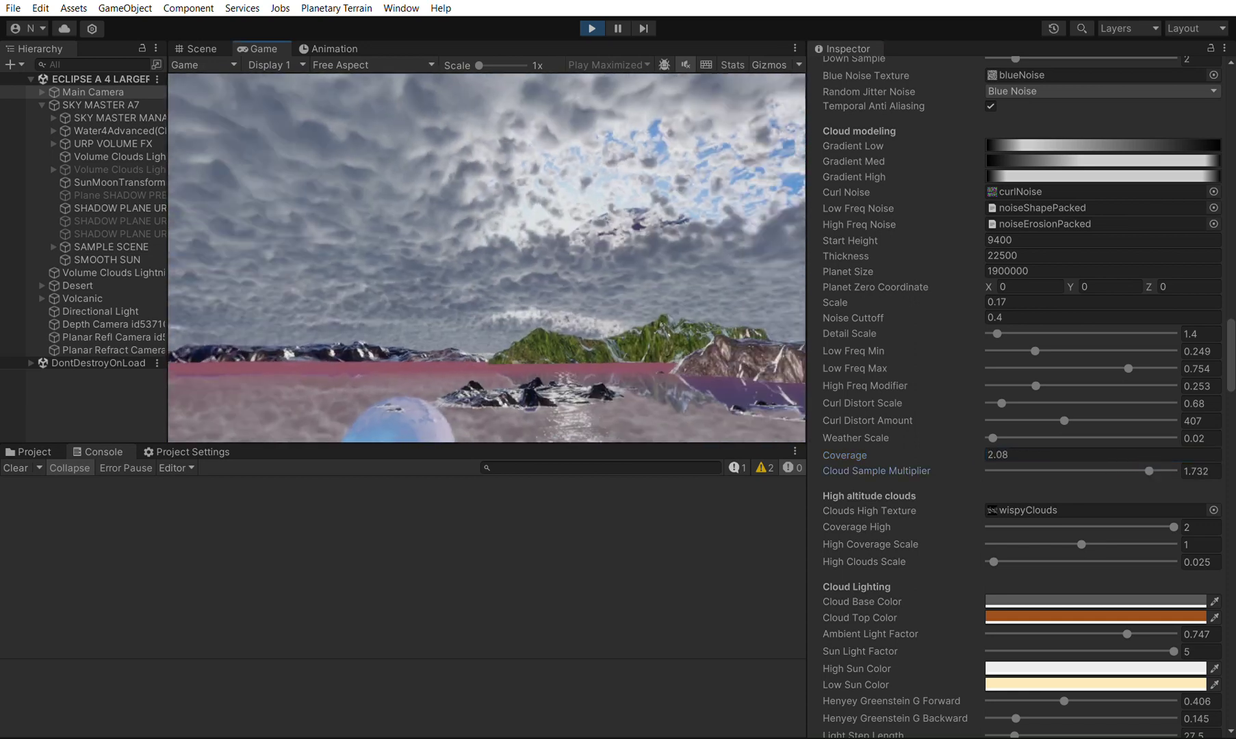
pyautogui.moveTo(505, 248); pyautogui.dragTo(505, 248, button='right')
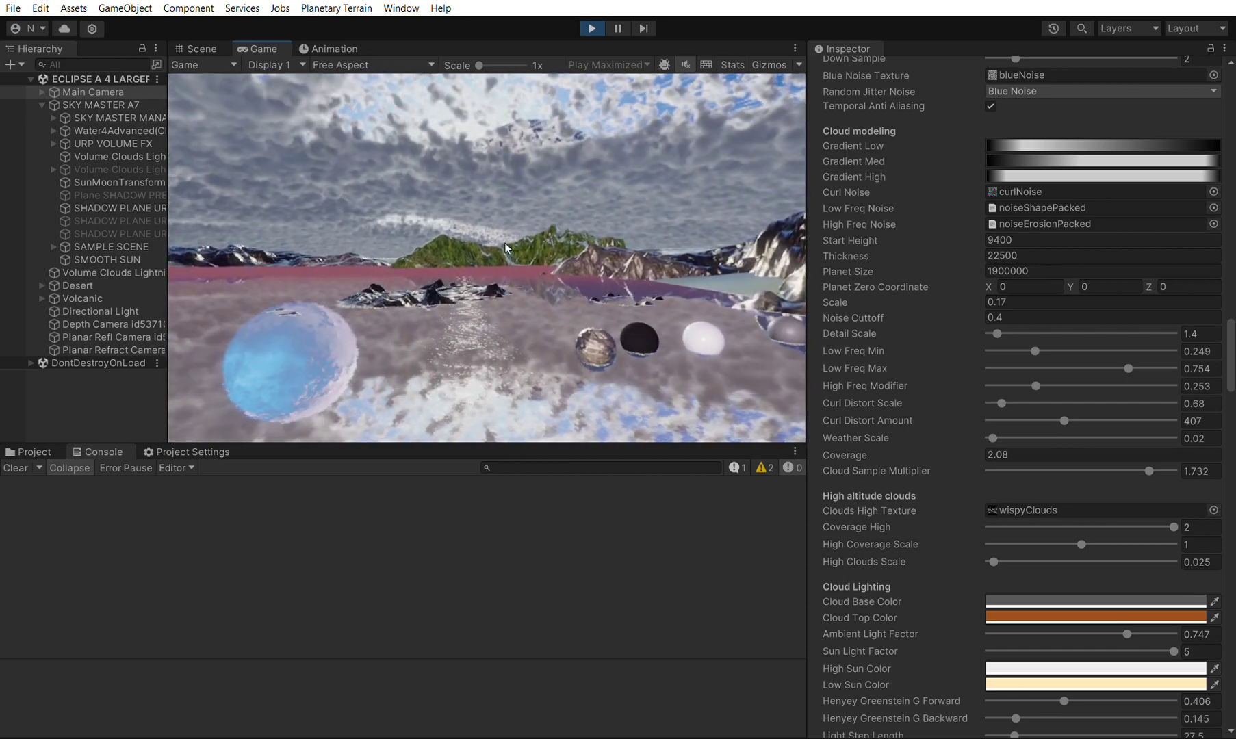
pyautogui.click(1026, 298)
pyautogui.write('1')
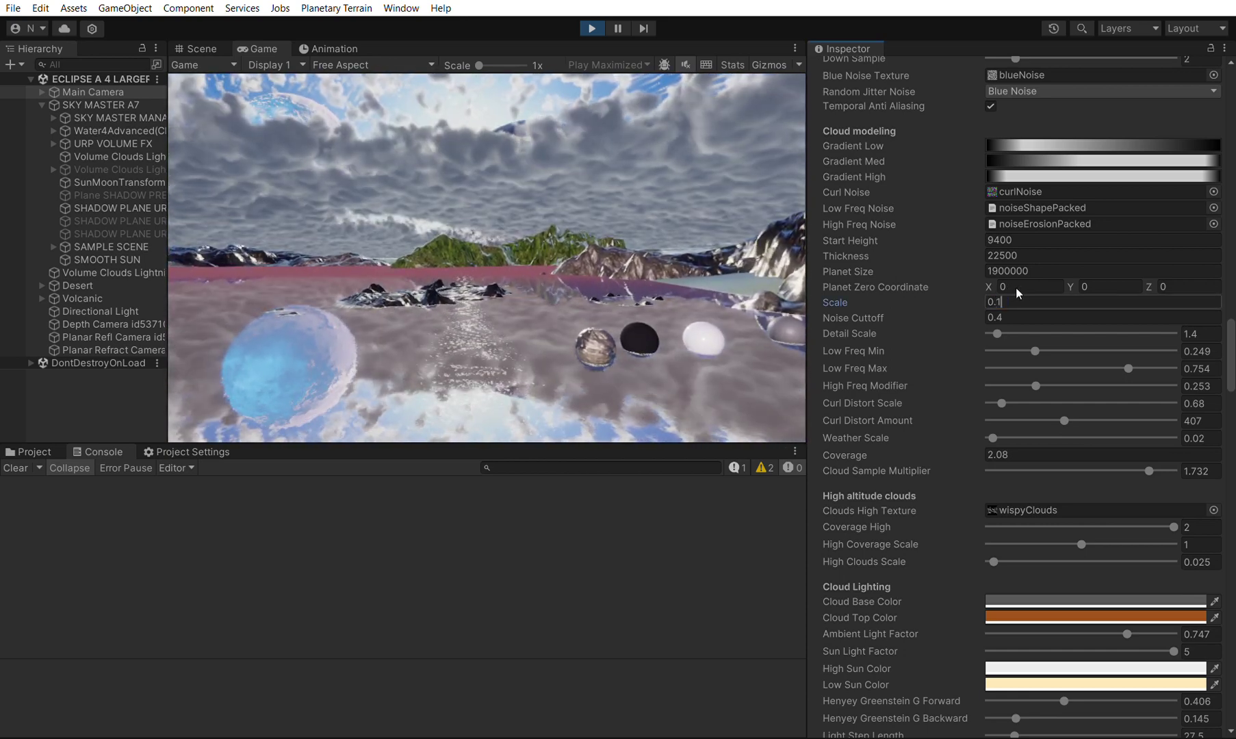
pyautogui.write('2')
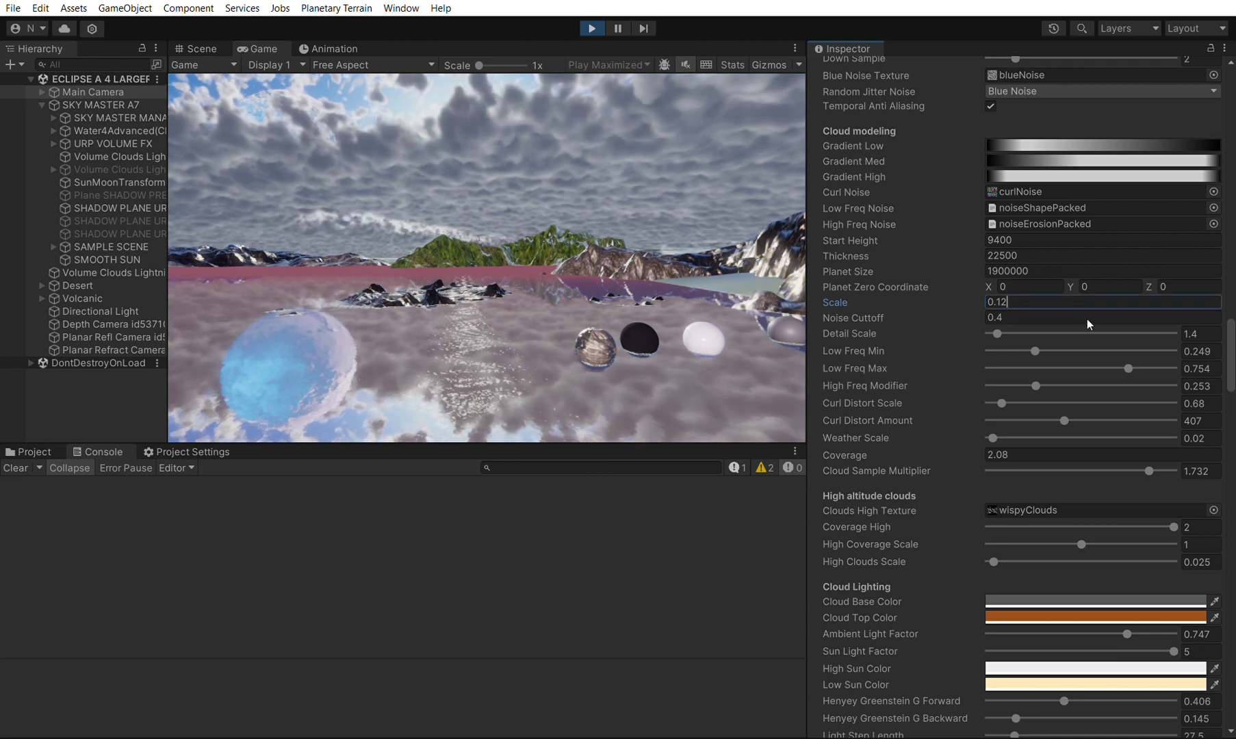
pyautogui.moveTo(997, 333); pyautogui.dragTo(1011, 320)
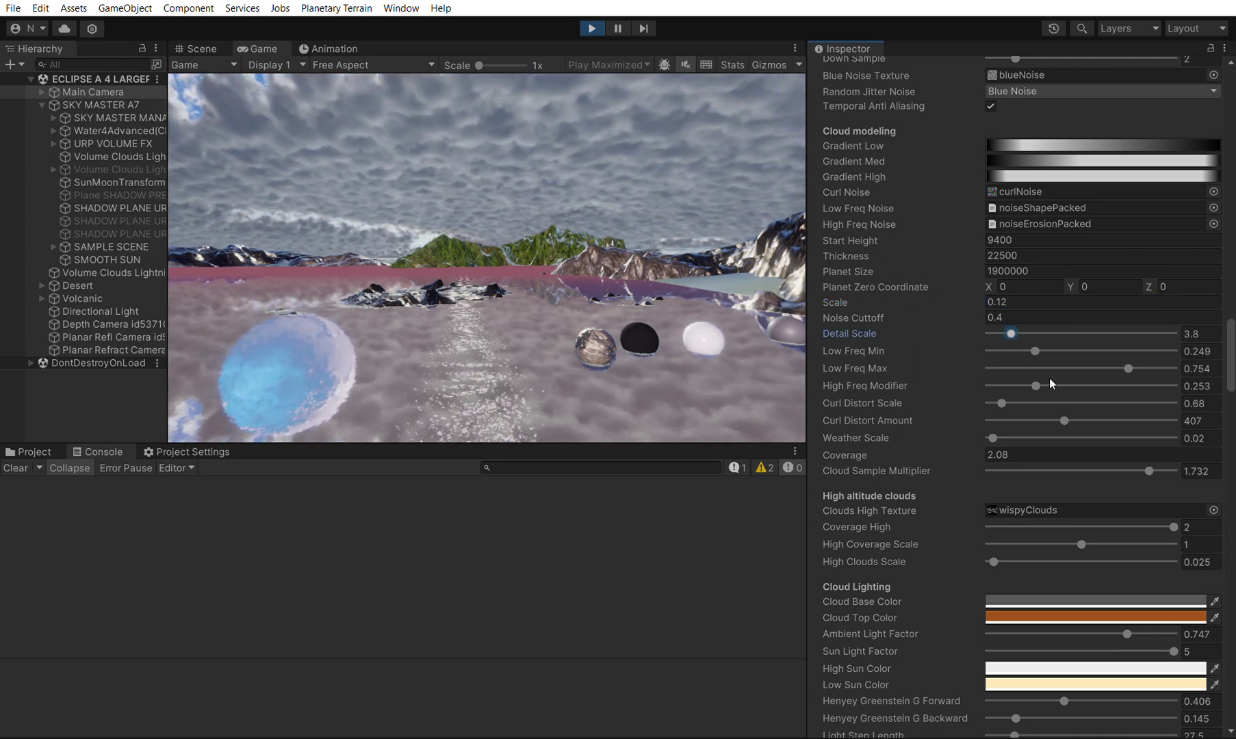
pyautogui.write('5')
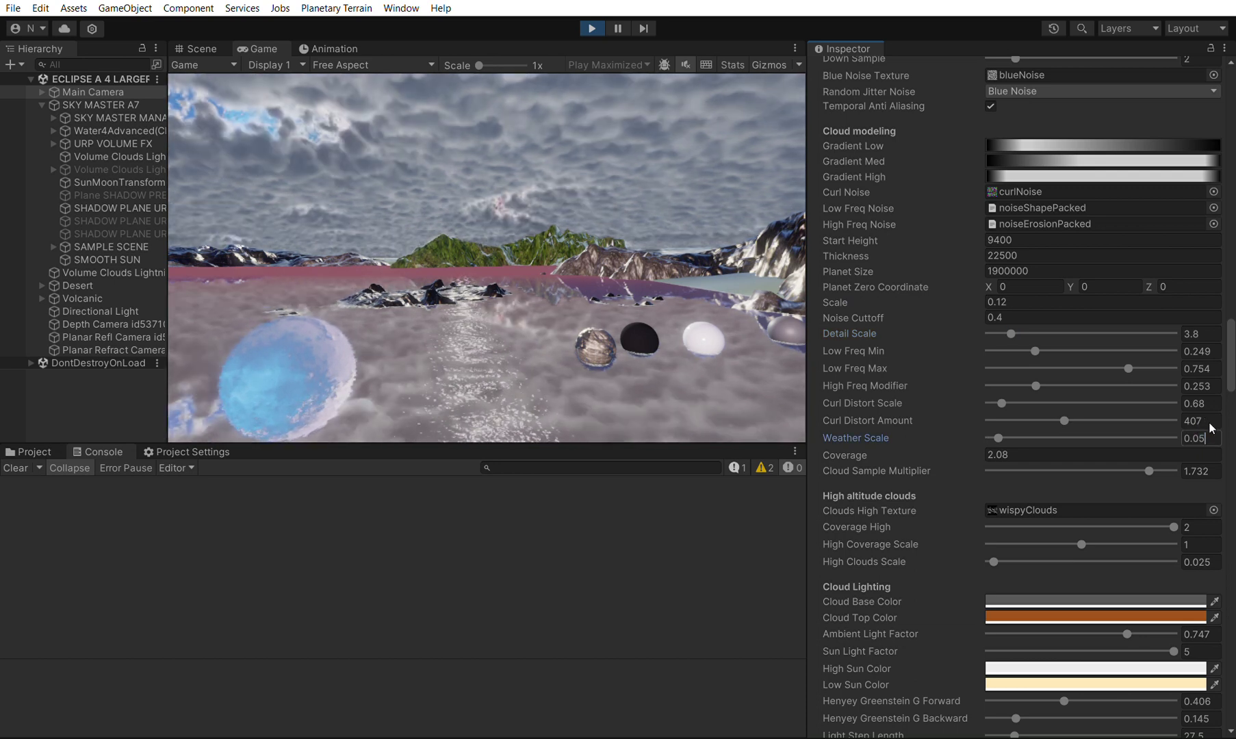
# - Try a higher Weather Scale for the clouds, settling on 0.09
pyautogui.press('BackSpace')
pyautogui.write('9')
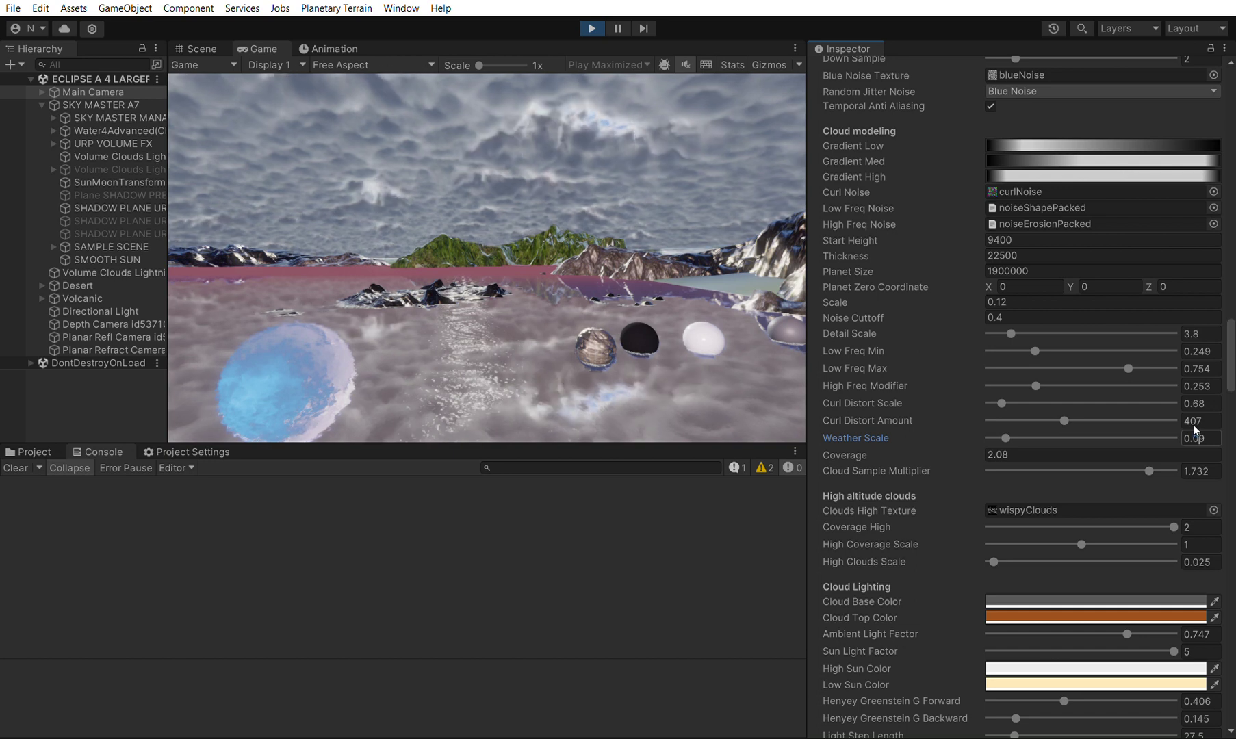
pyautogui.press('BackSpace')
pyautogui.write('15')
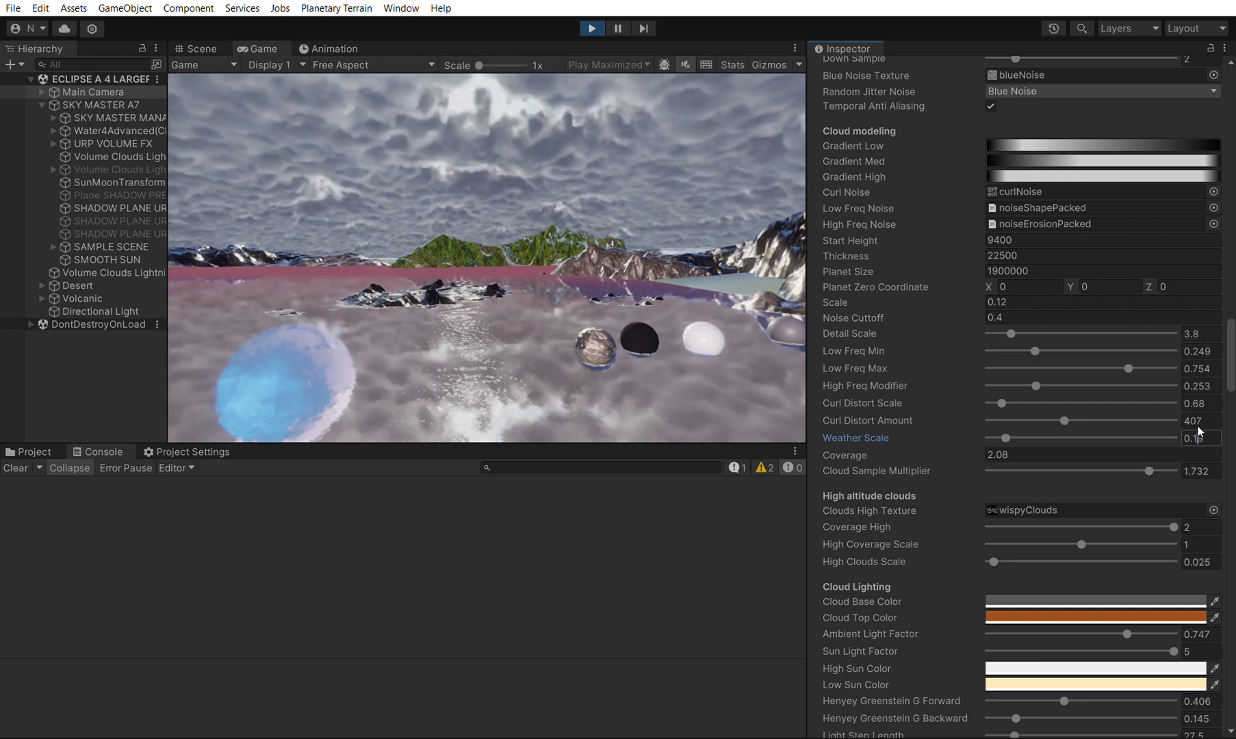
pyautogui.press('BackSpace')
# - Set cloud Thickness to 12500, Scale to 0.14, Coverage to 1.62 and Weather Scale to 0.04
pyautogui.click(997, 255)
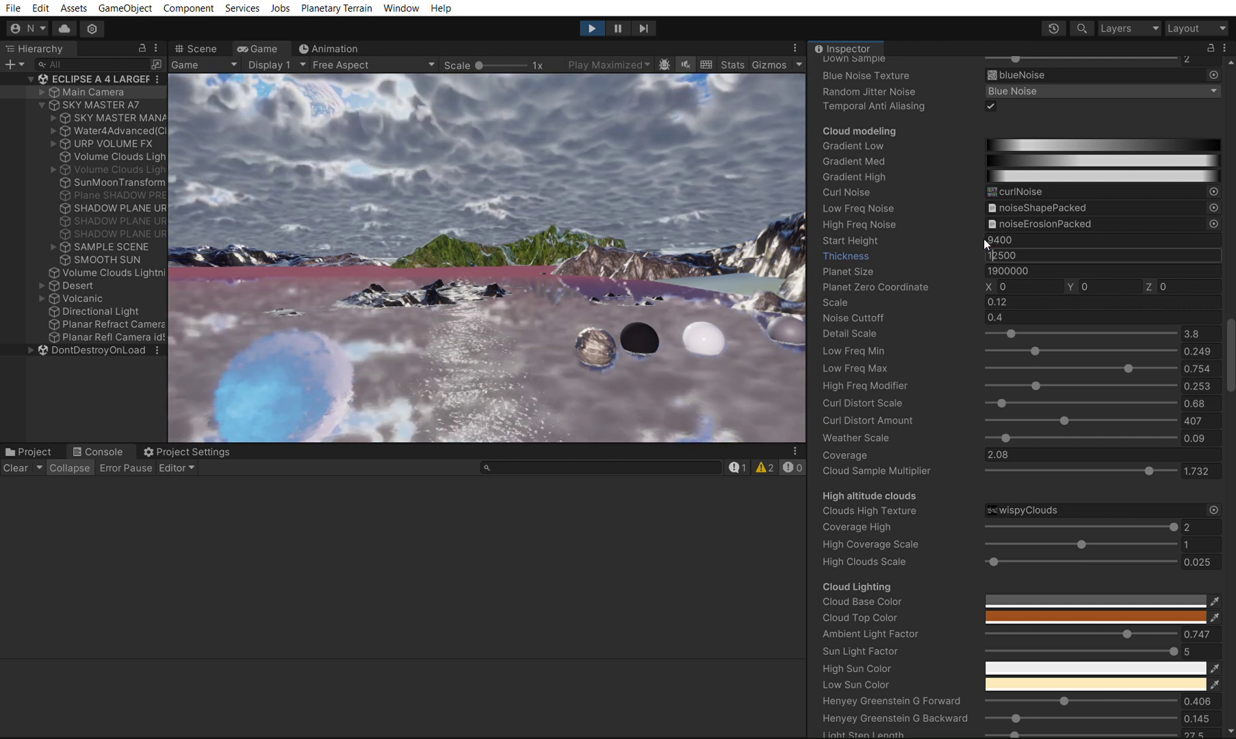
pyautogui.click(1002, 300)
pyautogui.moveTo(1001, 300); pyautogui.dragTo(1013, 289)
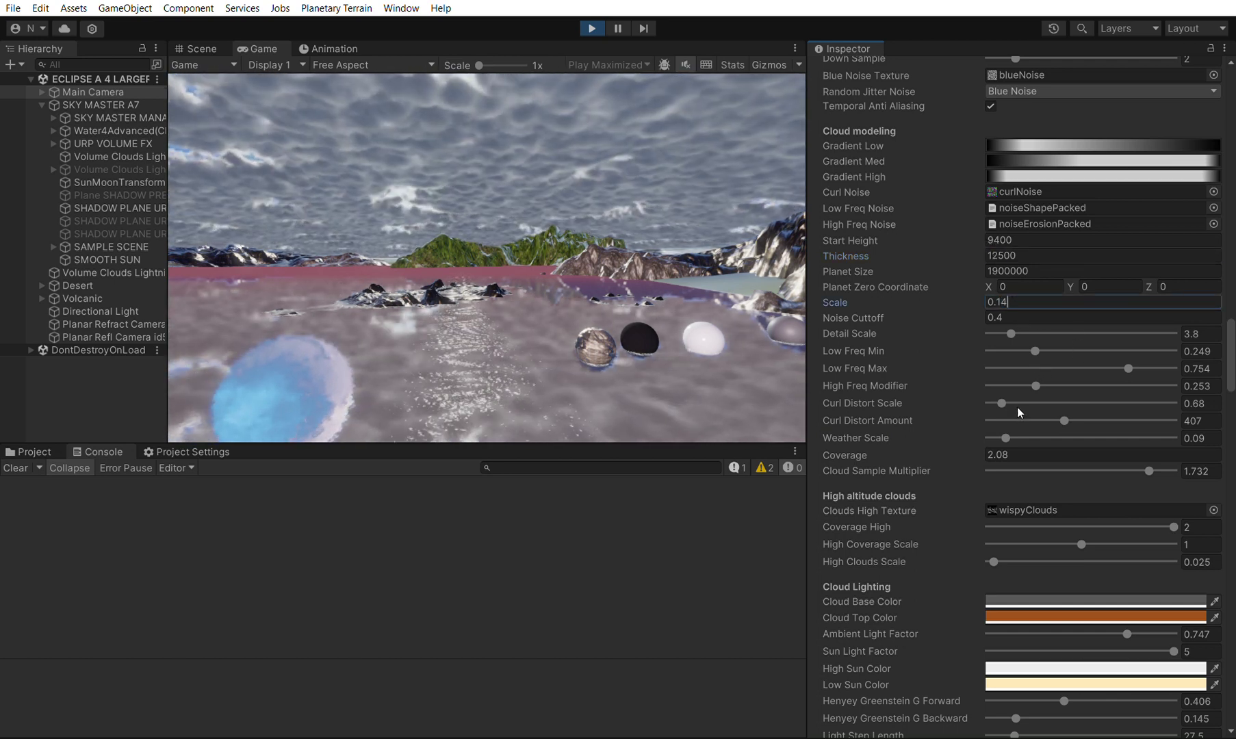
pyautogui.moveTo(989, 447); pyautogui.dragTo(977, 442)
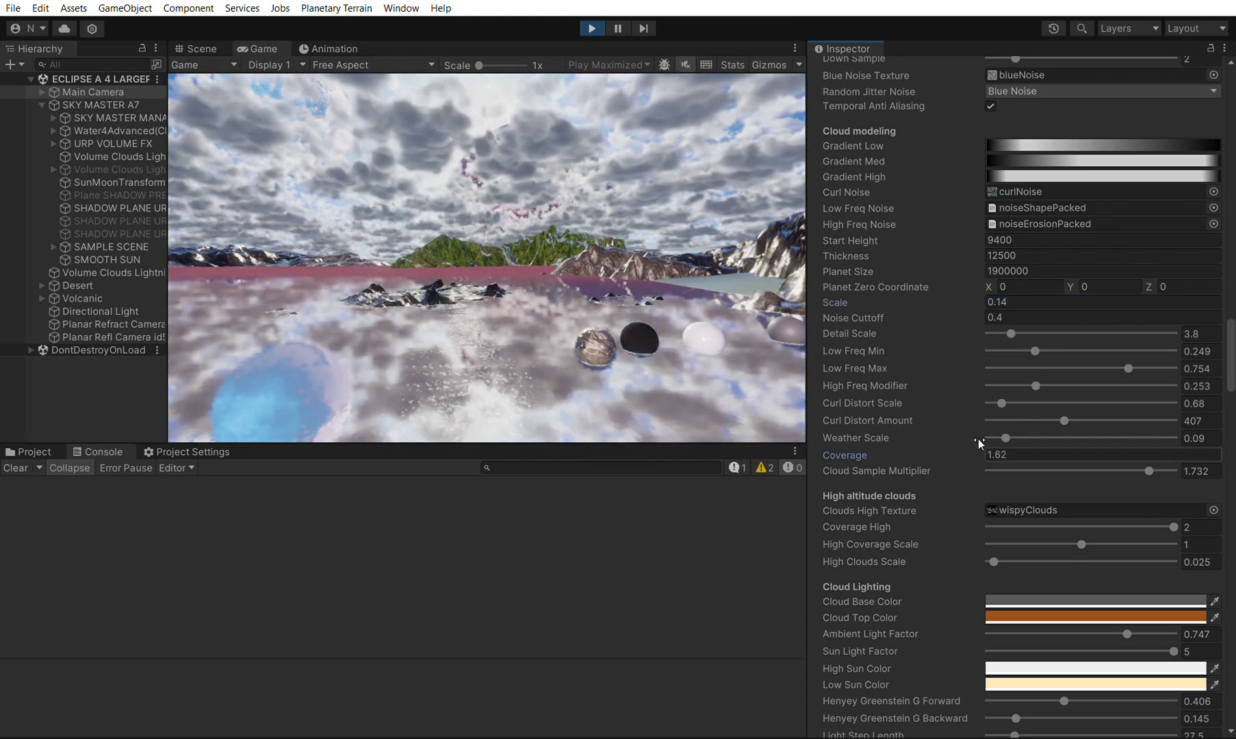
pyautogui.click(1201, 438)
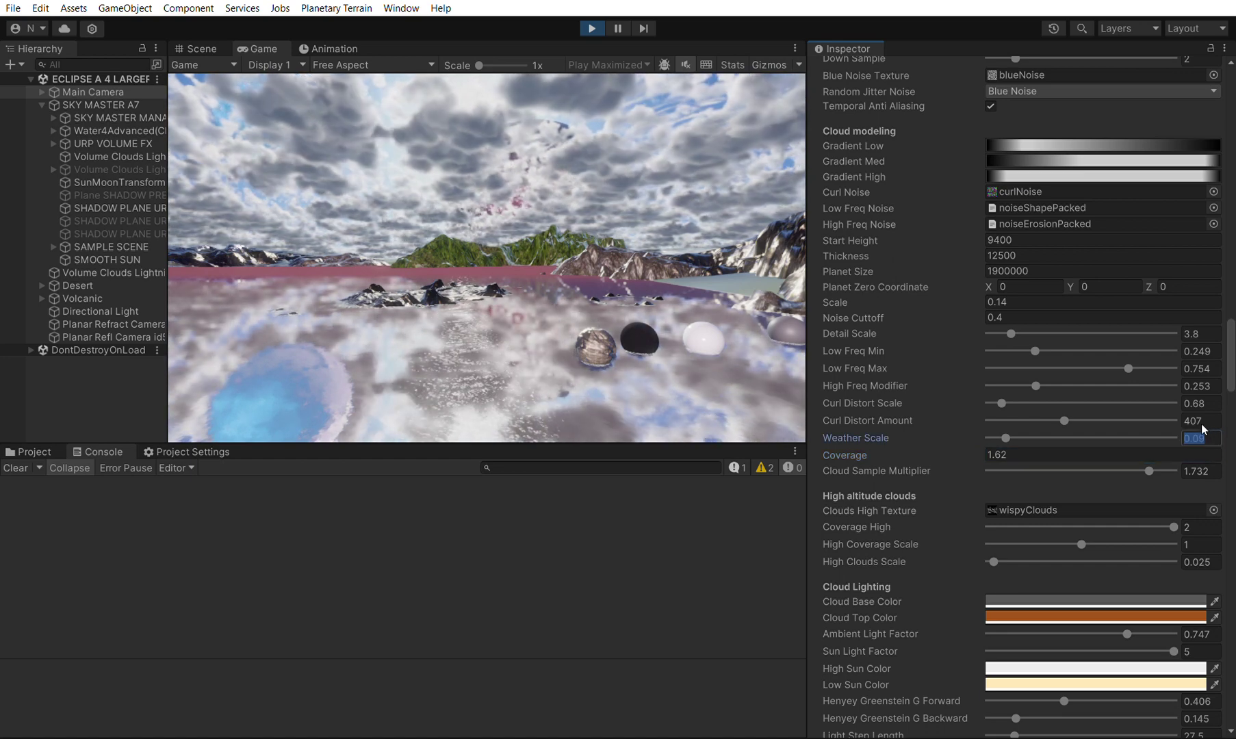
pyautogui.write('0.04')
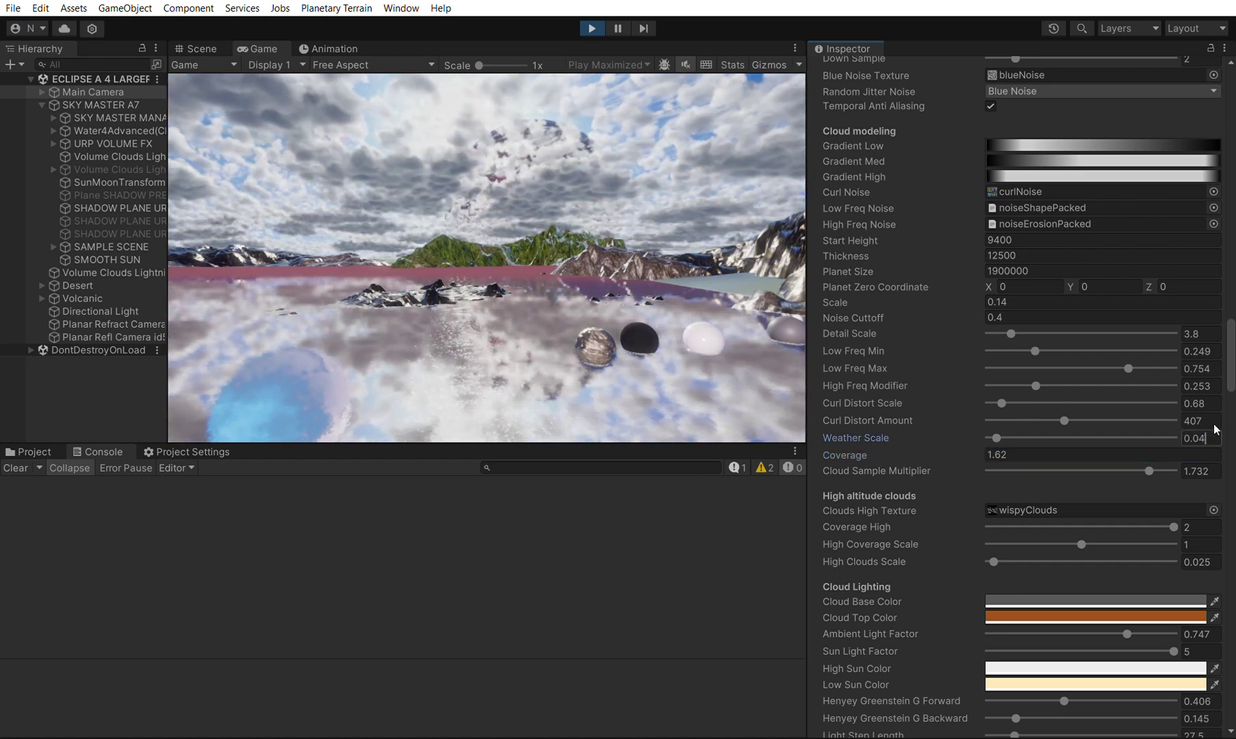
# - Adjust the cloud noise to Low Freq Max 0.838, Low Freq Min 0.026 and High Freq Modifier 0.239
pyautogui.moveTo(1121, 353)
pyautogui.mouseDown()
pyautogui.moveTo(1107, 353)
pyautogui.moveTo(1130, 354)
pyautogui.mouseUp()
pyautogui.moveTo(1035, 375)
pyautogui.mouseDown()
pyautogui.moveTo(1079, 374)
pyautogui.moveTo(1015, 379)
pyautogui.mouseUp()
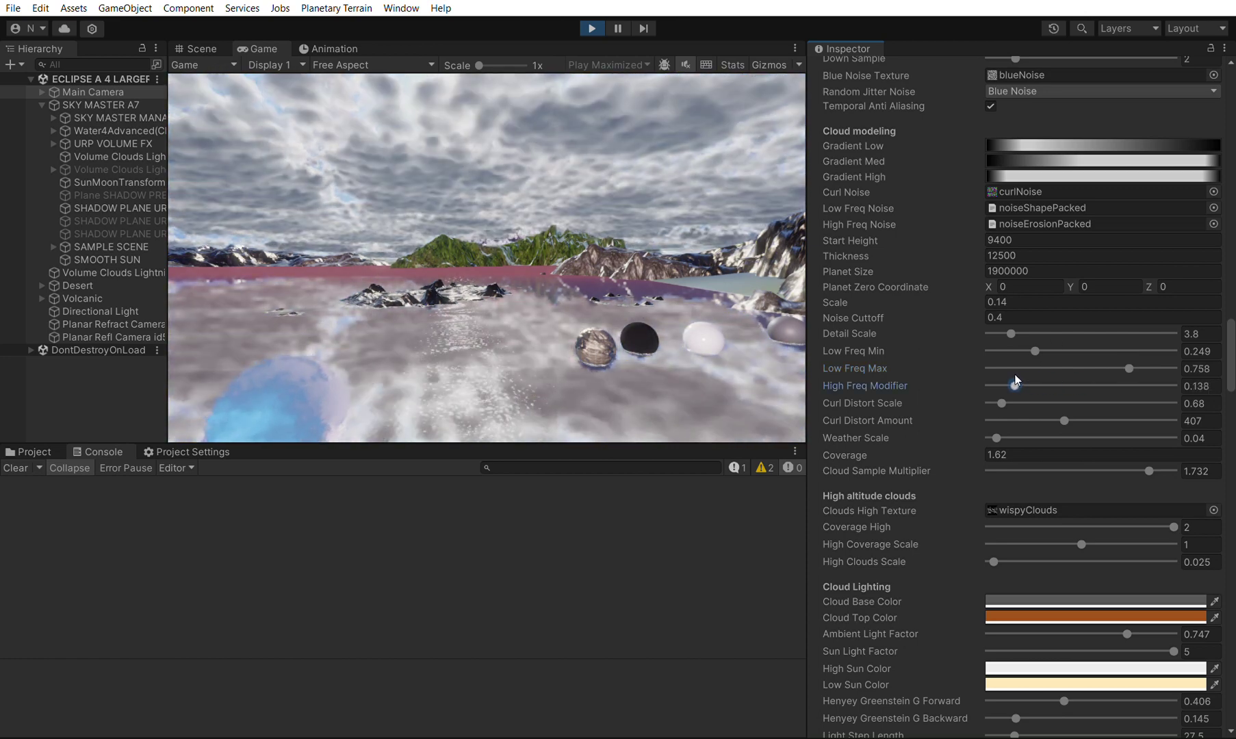
pyautogui.moveTo(1123, 348)
pyautogui.mouseDown()
pyautogui.moveTo(1103, 350)
pyautogui.moveTo(1137, 351)
pyautogui.mouseUp()
pyautogui.moveTo(1092, 336); pyautogui.dragTo(1034, 369)
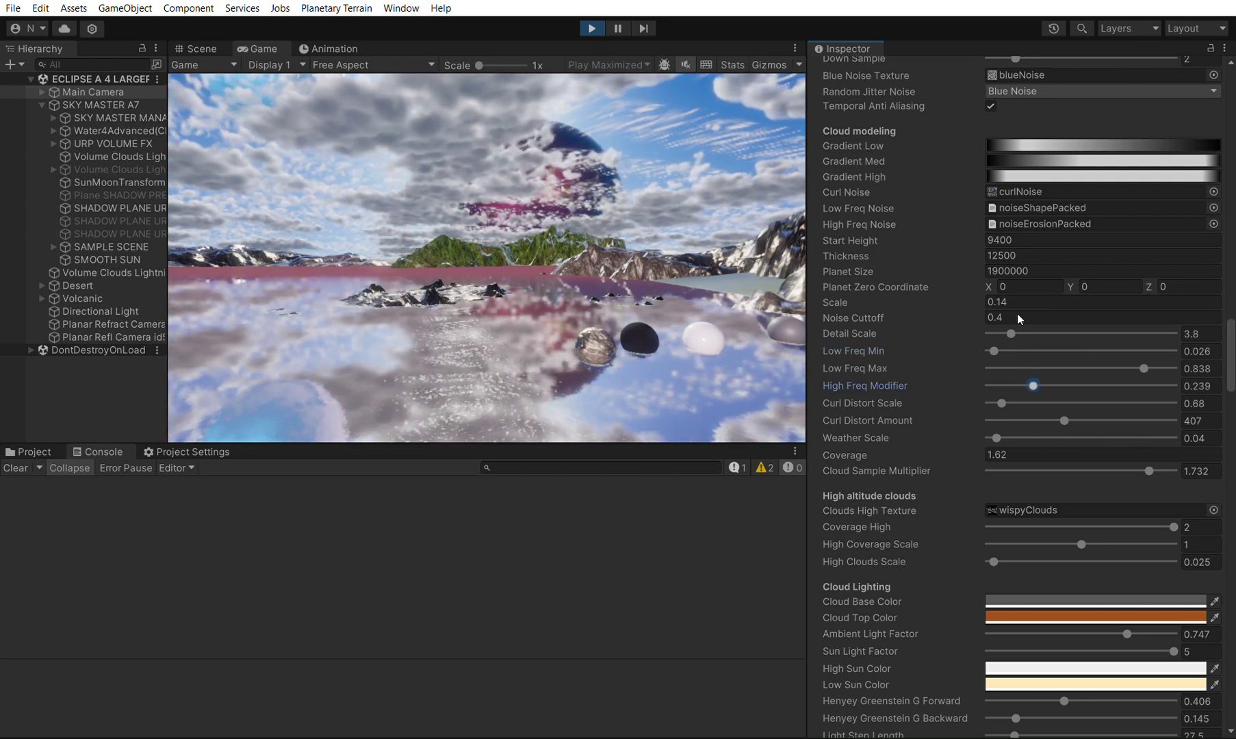
# - Set cloud Thickness to 32500, High Freq Modifier to 0.159 and Low Freq Max to 0.779
pyautogui.click(1001, 255)
pyautogui.click(992, 255)
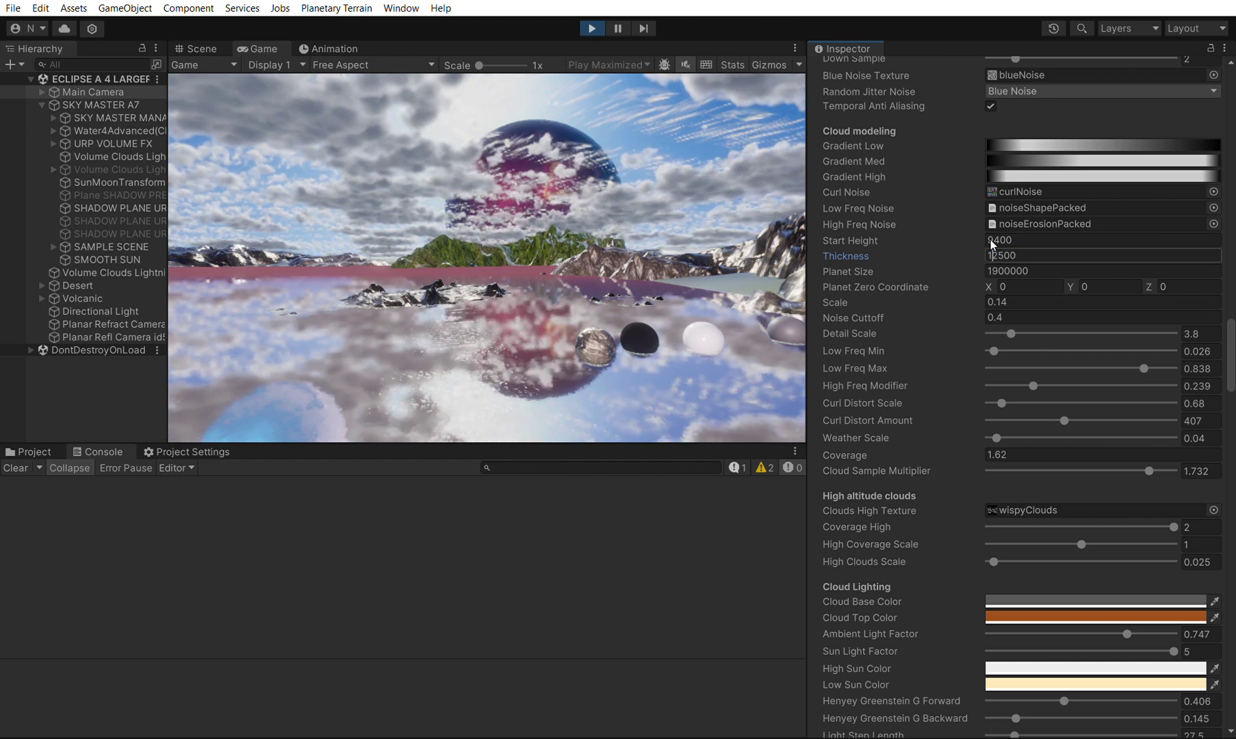
pyautogui.moveTo(992, 255); pyautogui.dragTo(984, 254)
pyautogui.write('3')
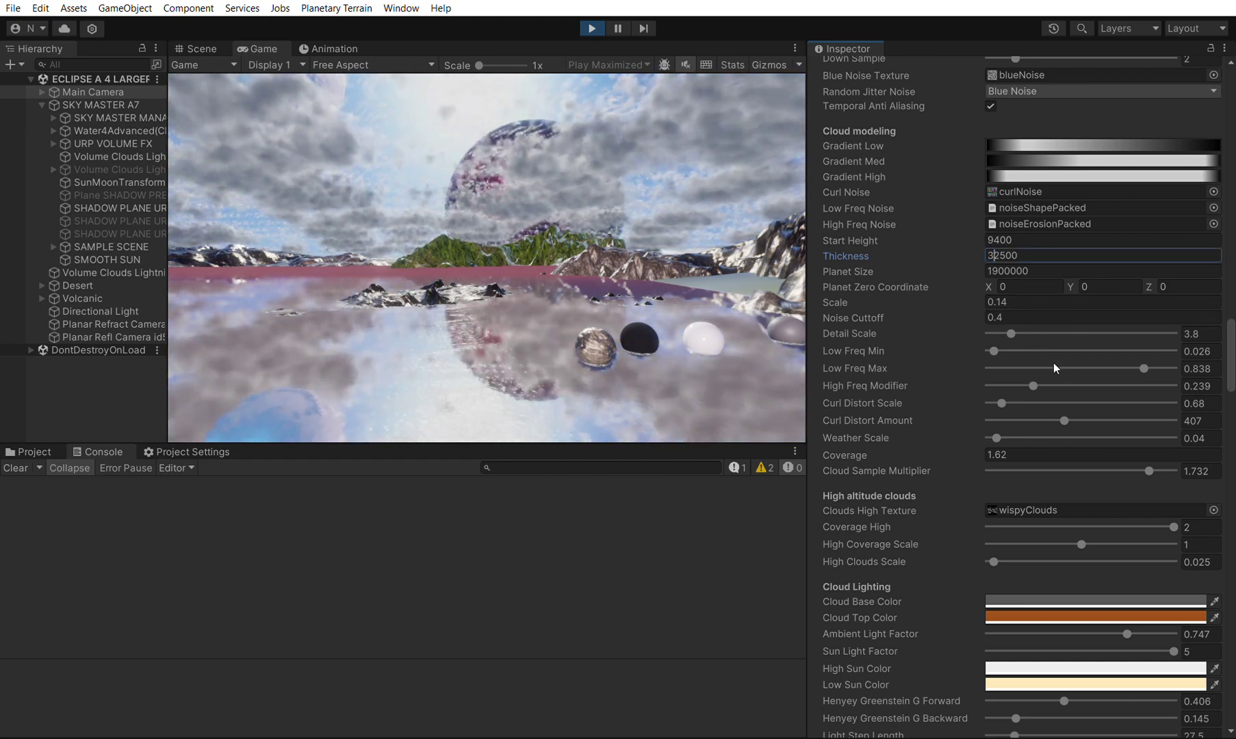
pyautogui.moveTo(1052, 380); pyautogui.dragTo(1019, 370)
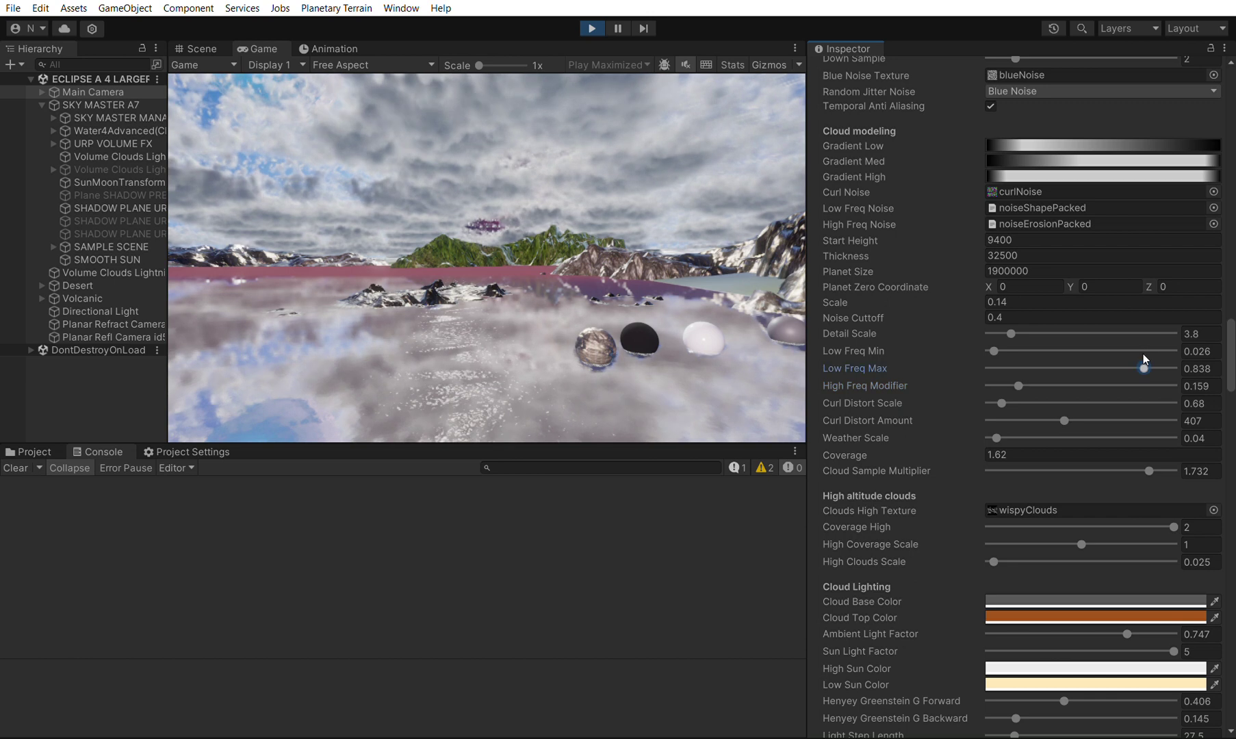
pyautogui.moveTo(1144, 353); pyautogui.dragTo(1130, 355)
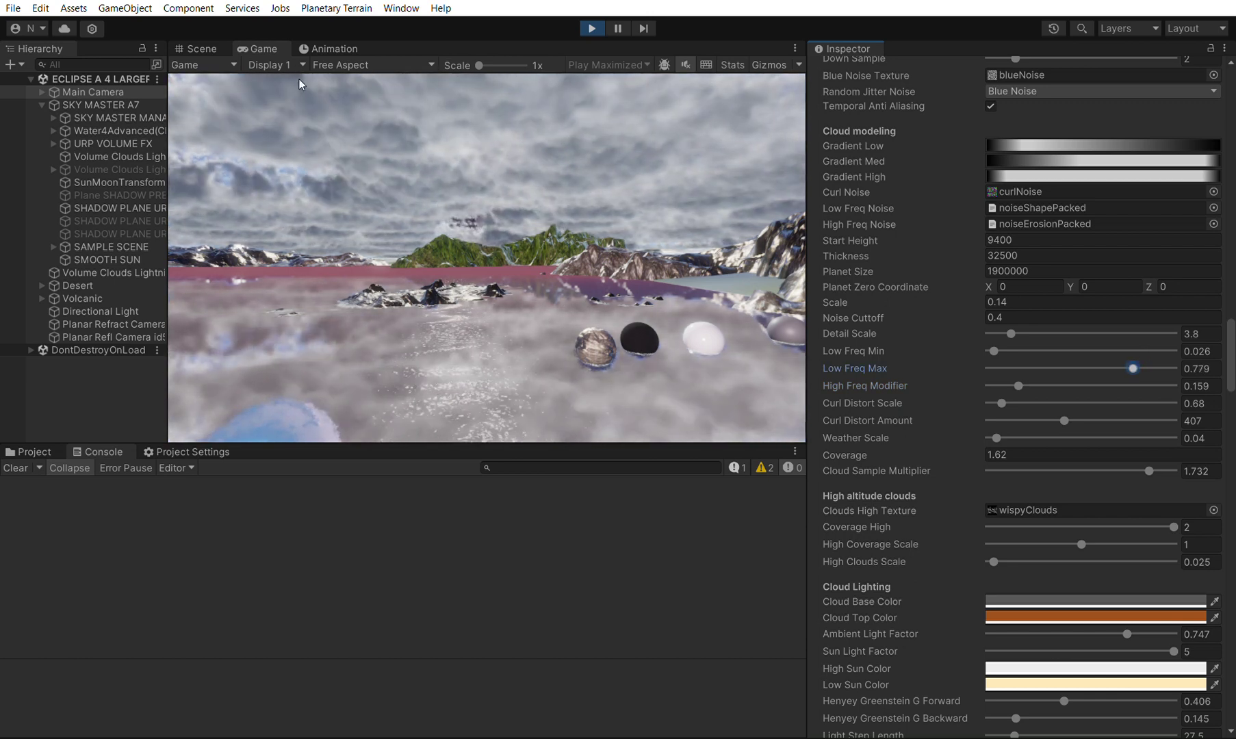
# - Maximize the Game view and fly the camera over the water toward the green mountains to examine the cloud cover
pyautogui.doubleClick(279, 48)
pyautogui.press('w')
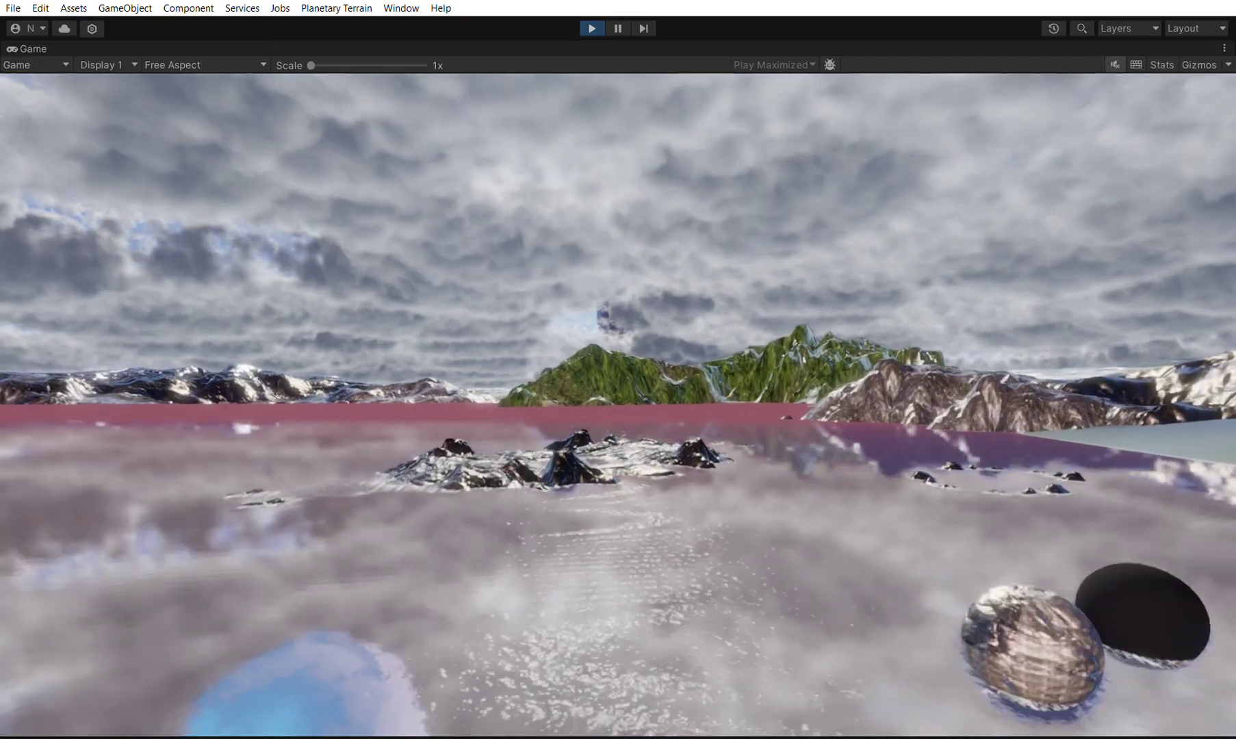
pyautogui.press('a')
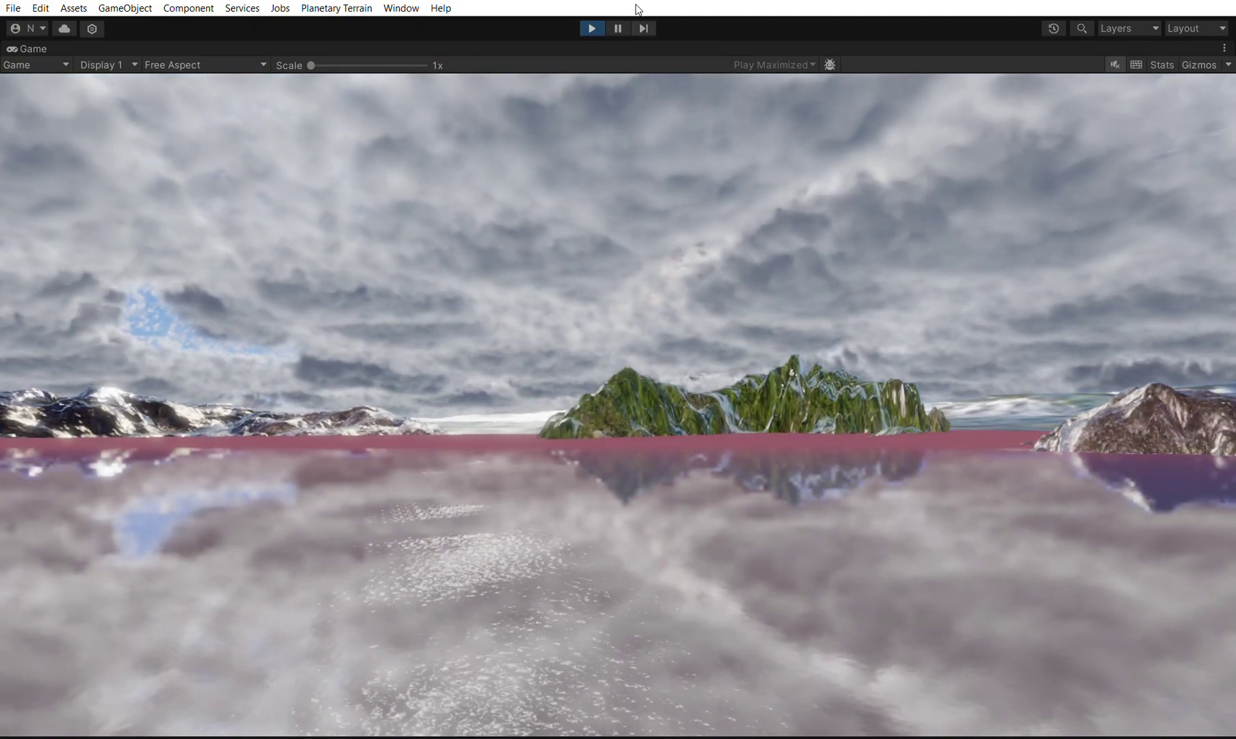
# - Pause play mode, set the clouds' Coverage to 1.35 and resume play in the maximized Game view
pyautogui.click(620, 22)
pyautogui.scroll(-18, 1116, 440)
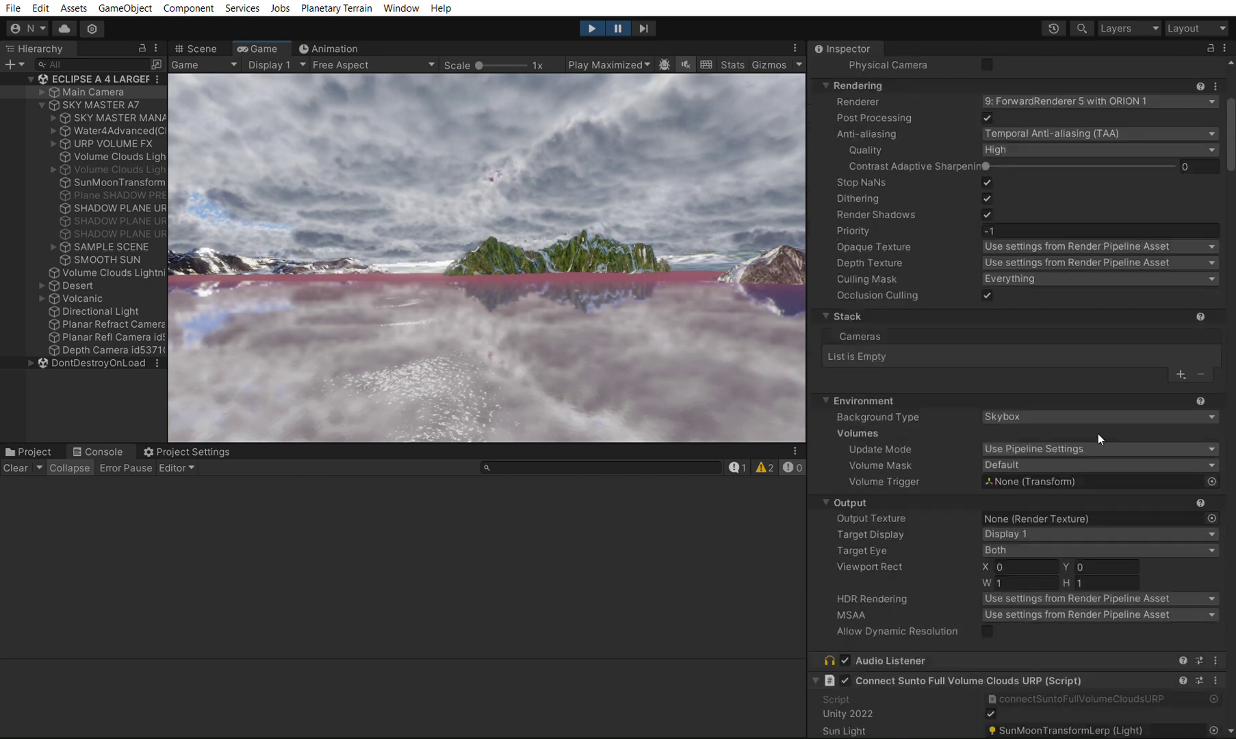
pyautogui.scroll(-20, 1097, 422)
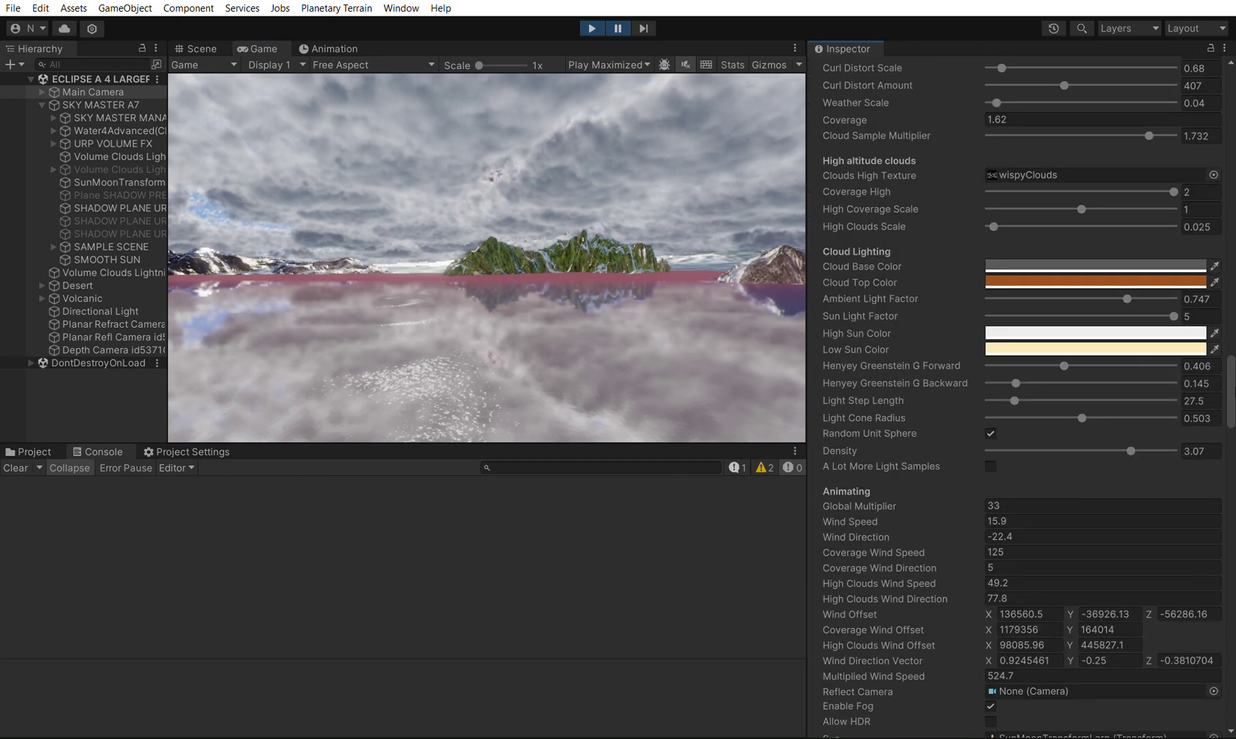
pyautogui.scroll(3, 1016, 201)
pyautogui.moveTo(983, 272); pyautogui.dragTo(980, 271)
pyautogui.hotkey('shift', 'space')
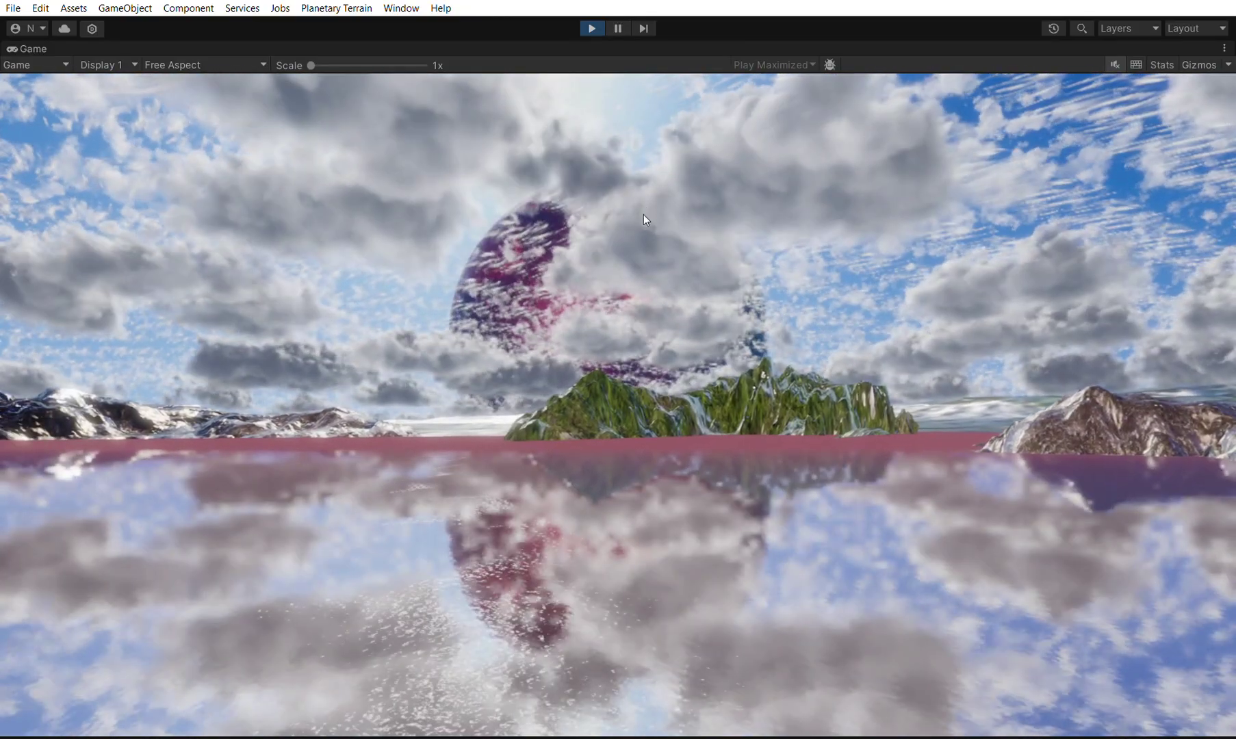
# - Pause play mode, set the High Clouds Scale of the high altitude clouds to 0.004 and resume play
pyautogui.click(617, 29)
pyautogui.scroll(-20, 1158, 439)
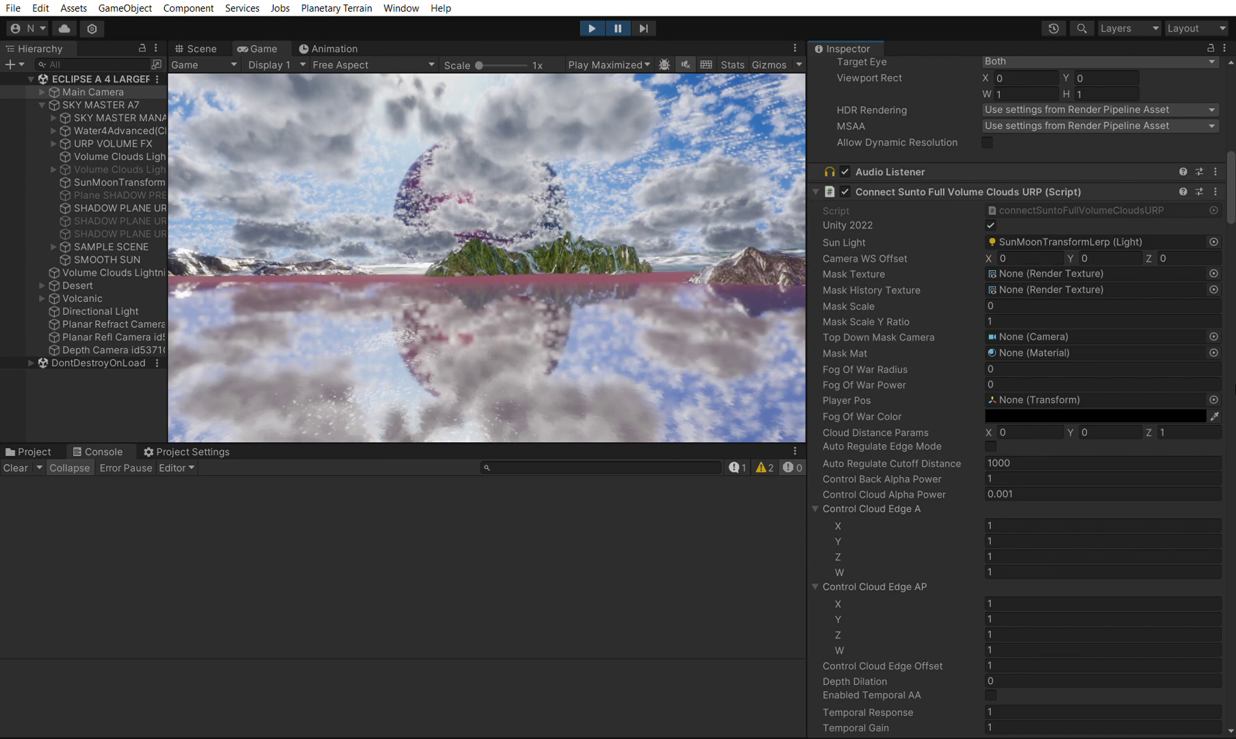
pyautogui.scroll(5, 1071, 319)
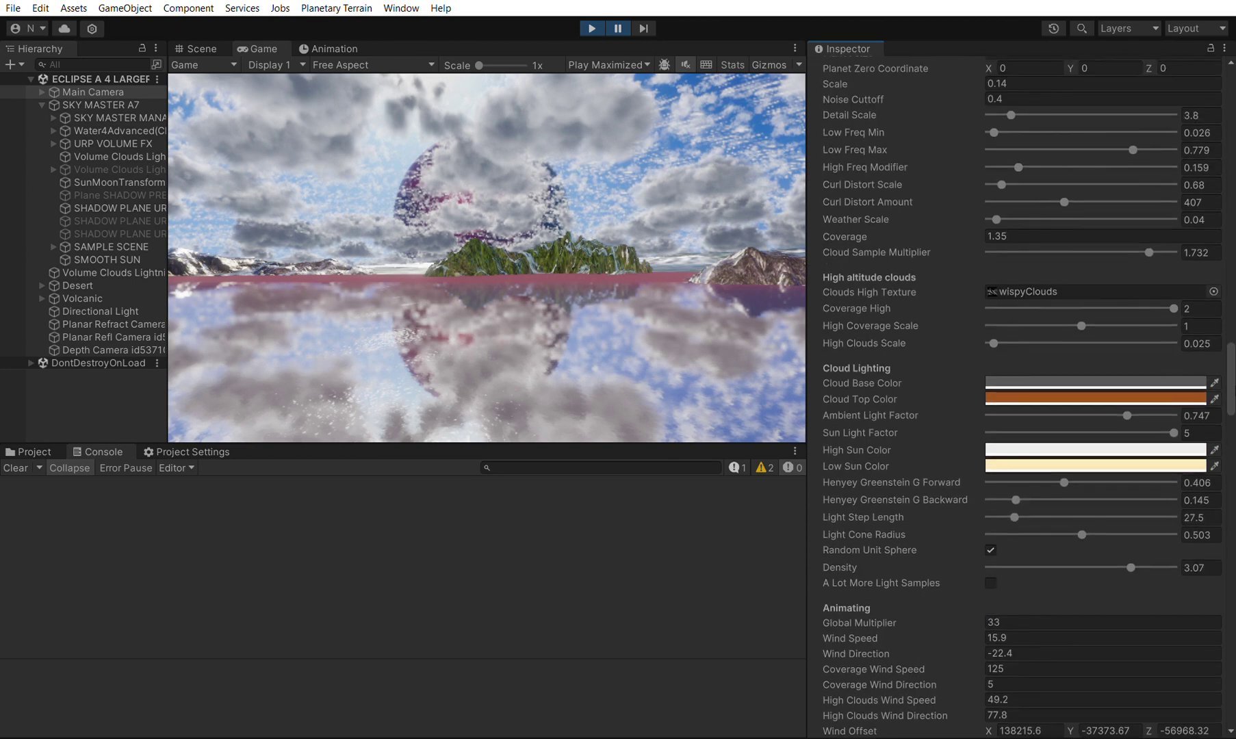
pyautogui.moveTo(1198, 338); pyautogui.dragTo(1205, 338)
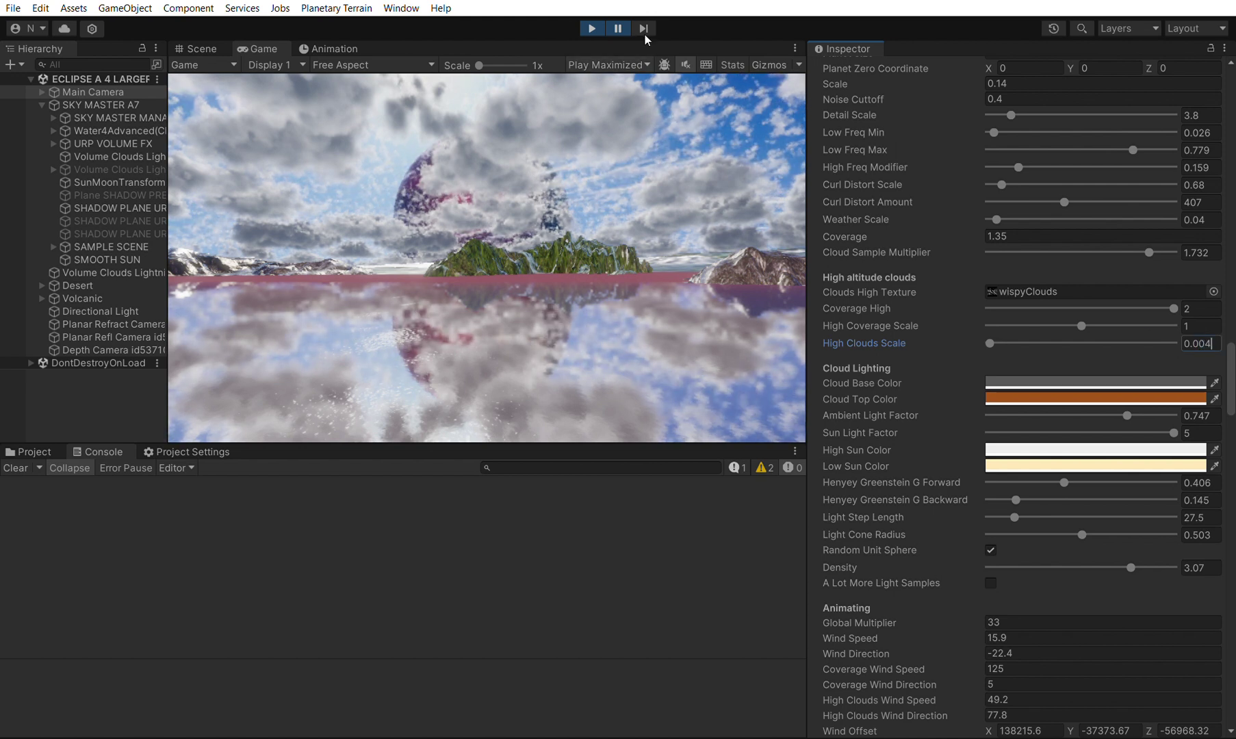
pyautogui.click(622, 25)
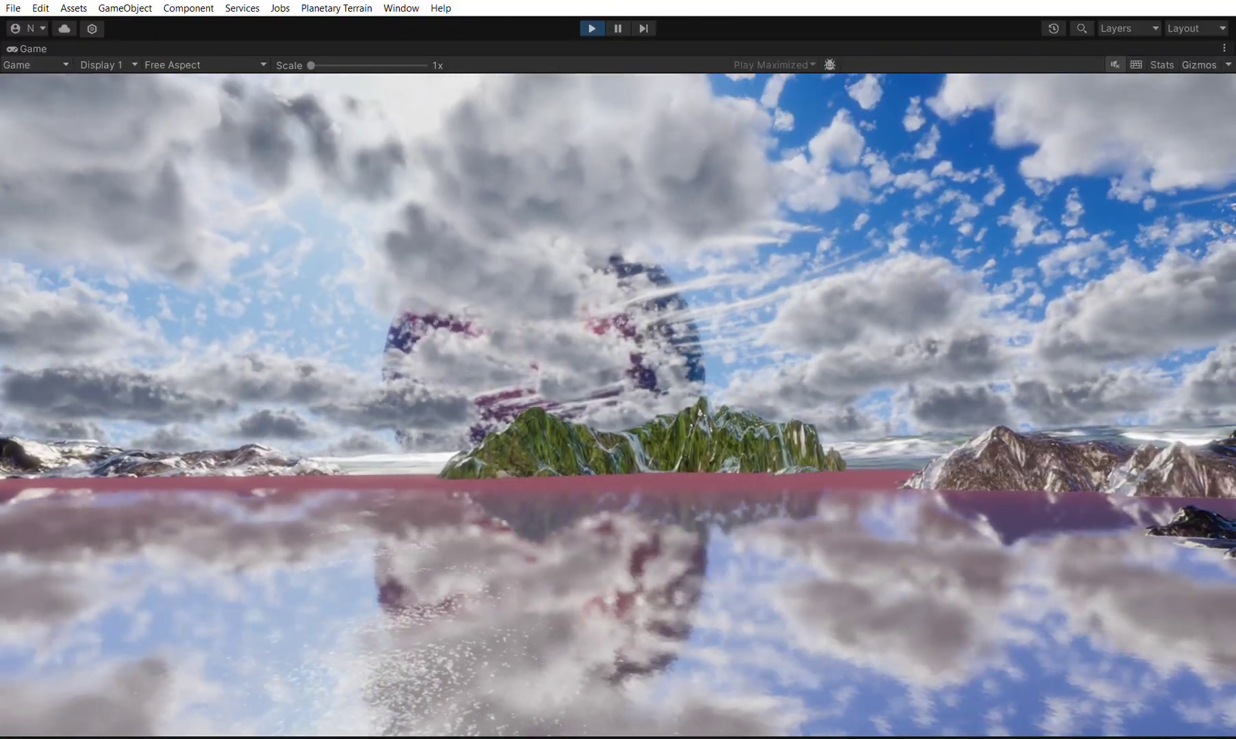